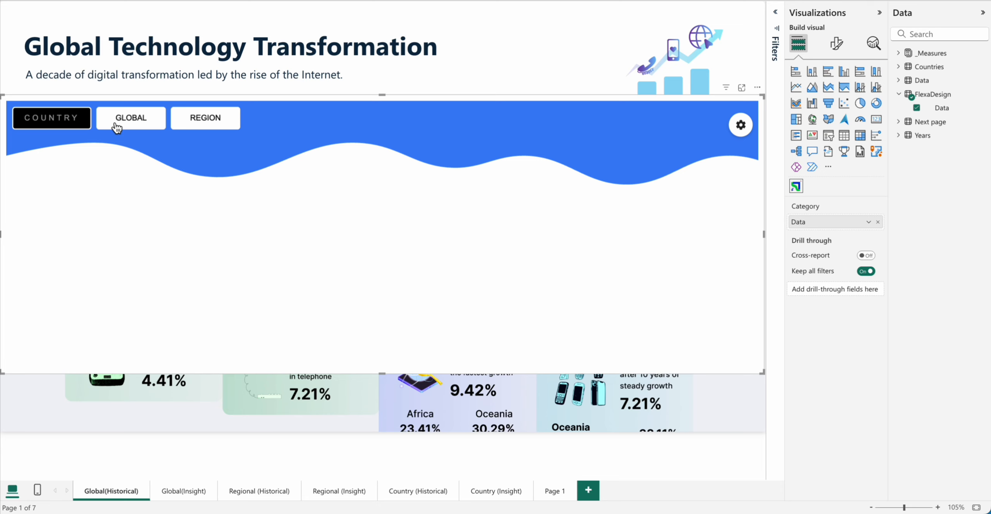
Step: Set the button group's selection mode to Multiple and test it on the Country, Global and Region buttons
left_click(741, 127)
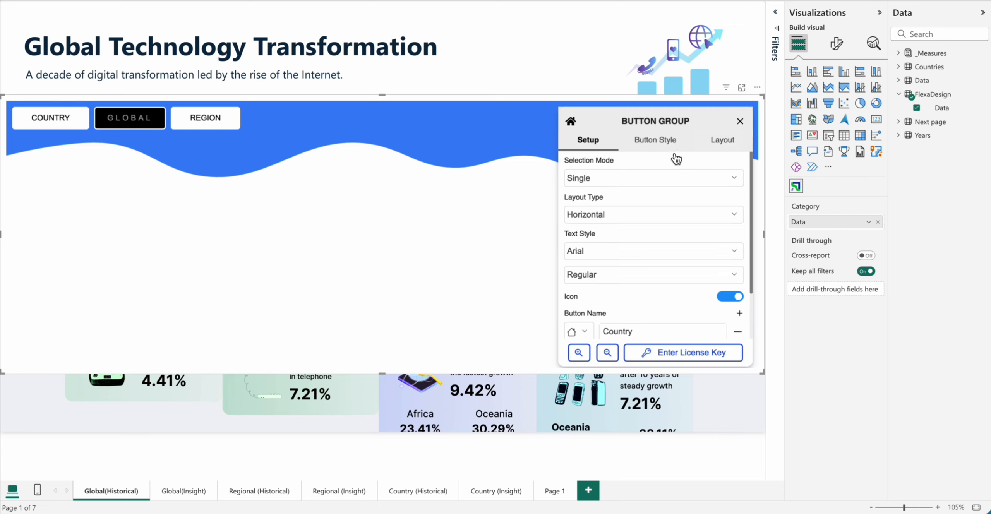
left_click(595, 179)
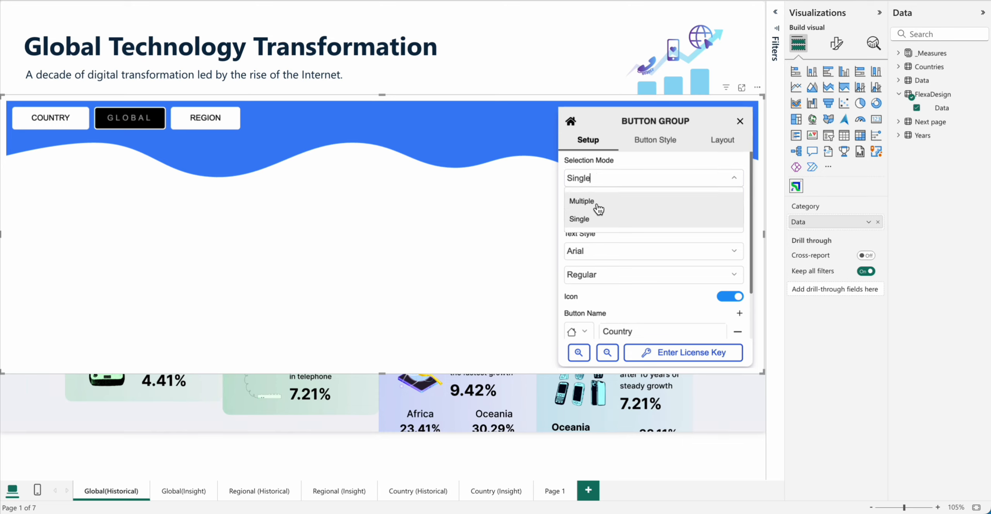
left_click(582, 201)
left_click(58, 121)
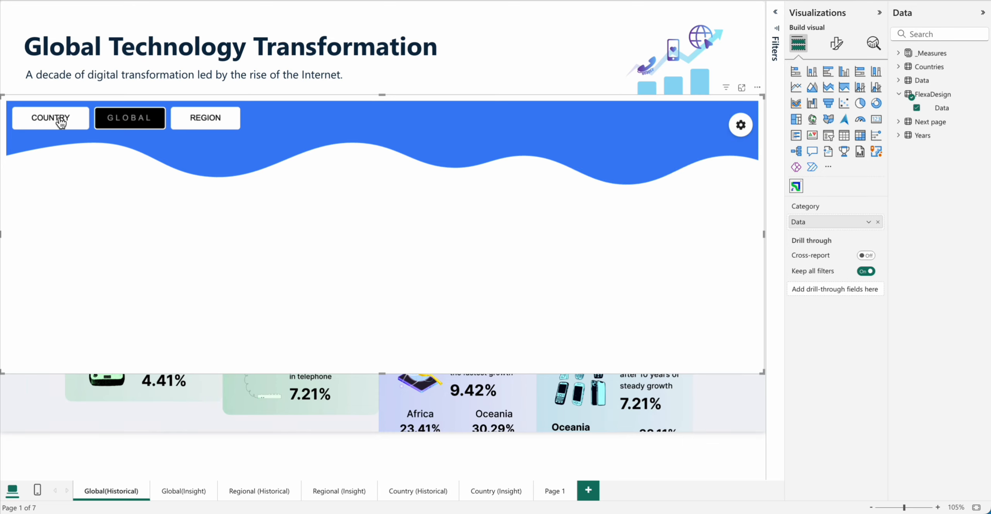
left_click(57, 120)
left_click(209, 128)
left_click(209, 128)
left_click(162, 124)
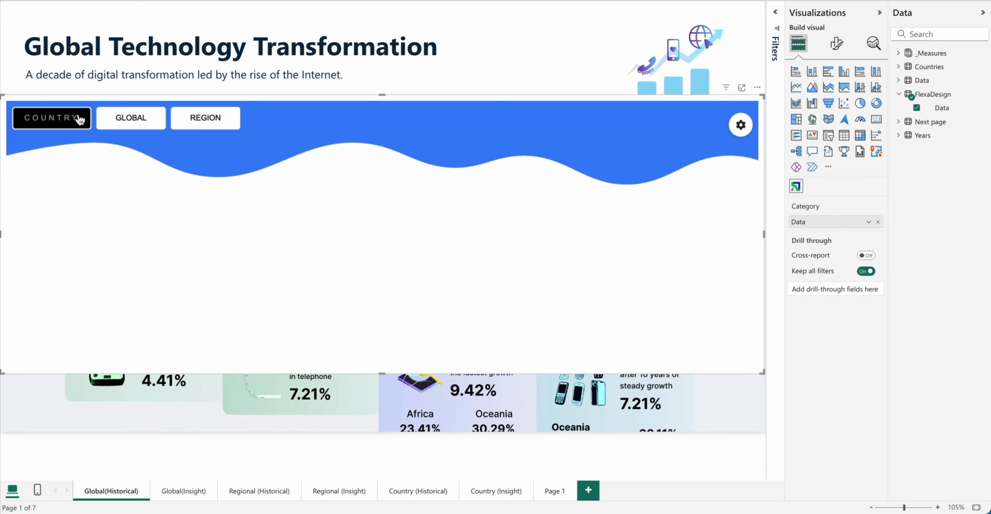
left_click(80, 120)
Step: Set the button group's selection mode to Single
left_click(741, 124)
left_click(622, 178)
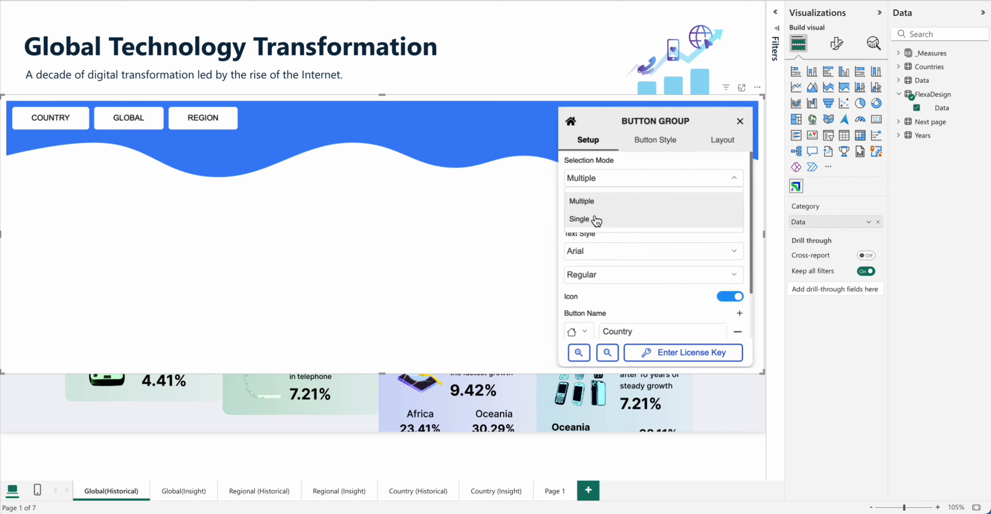
left_click(596, 219)
Step: Try the Vertical layout type for the button group and return it to Horizontal
left_click(615, 215)
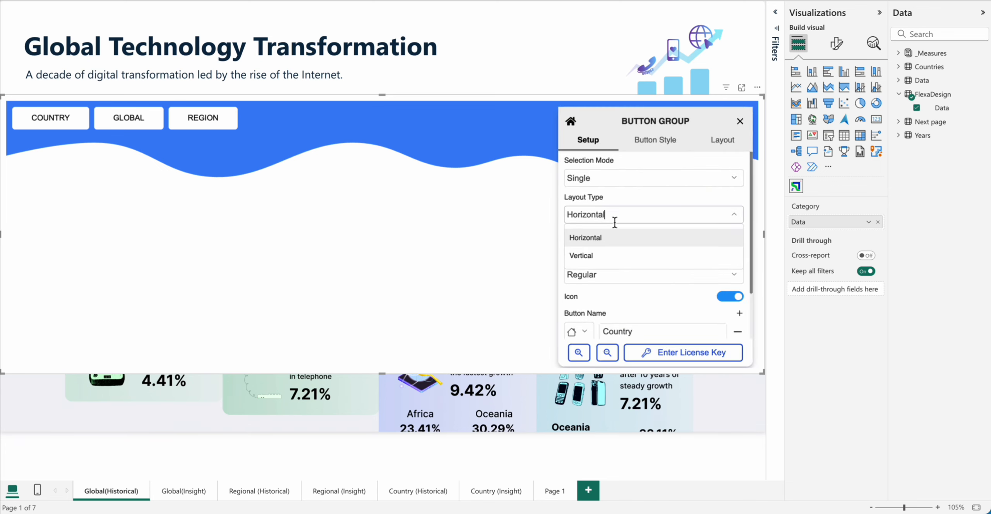
left_click(611, 255)
left_click(611, 214)
left_click(612, 237)
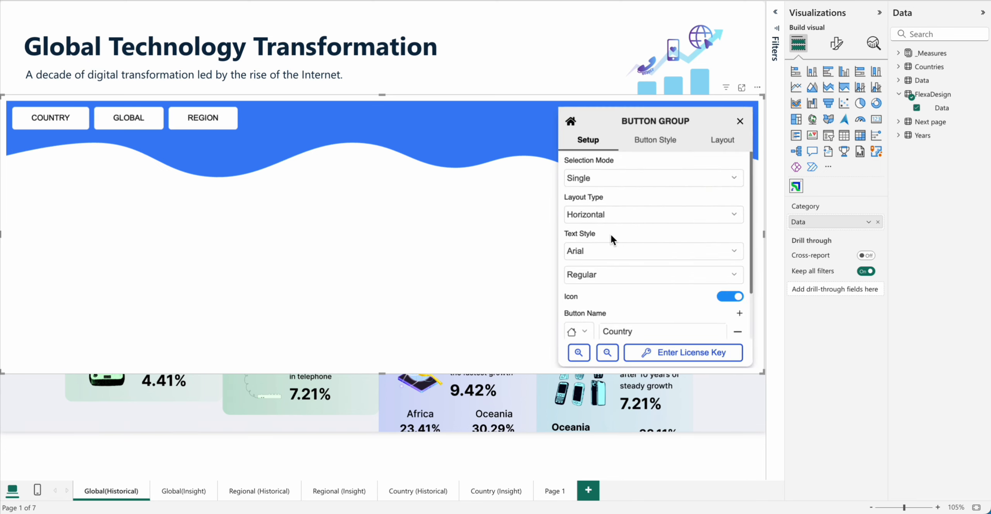
Step: Set the button text style weight to Bold
scroll(611, 237, "down", 3)
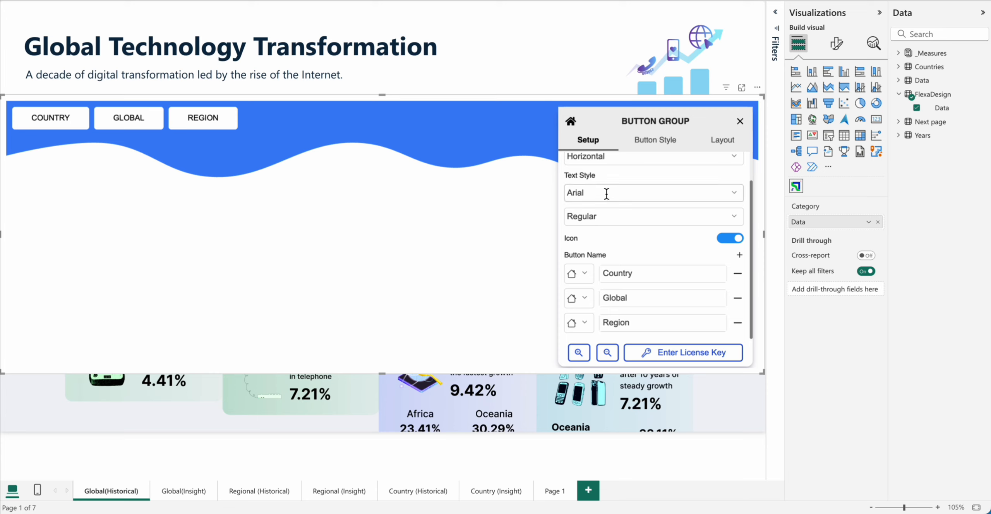
left_click(605, 217)
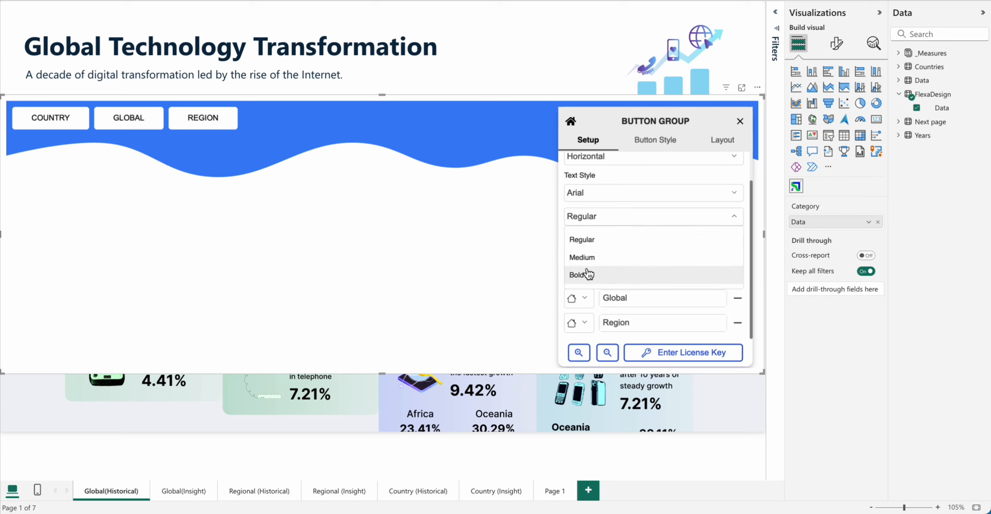
left_click(588, 274)
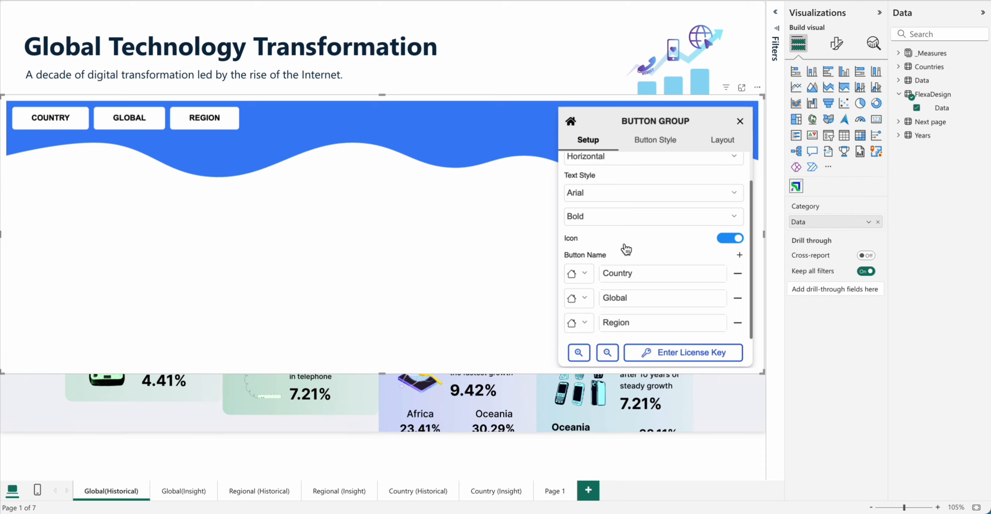
Step: Apply the outlined button style with a black icon block beside the label
left_click(654, 140)
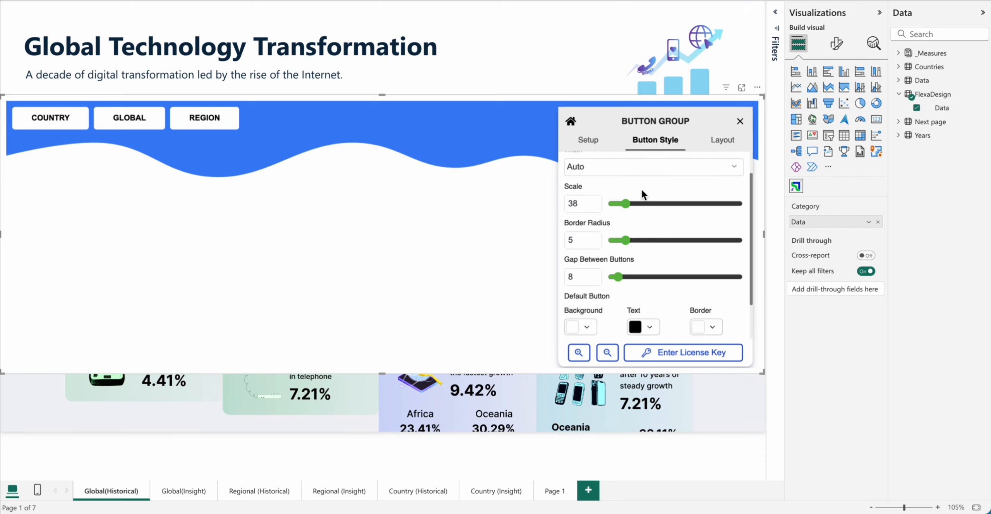
scroll(642, 190, "up", 2)
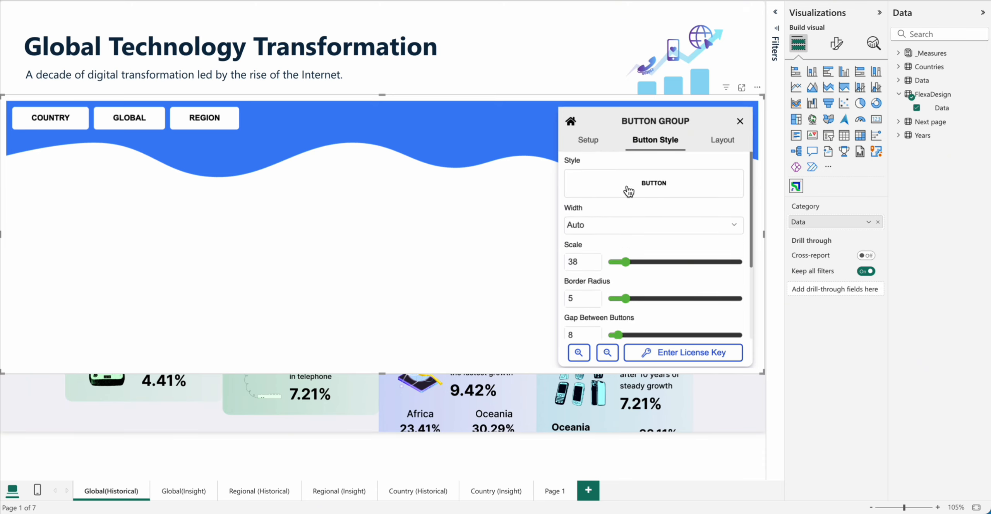
left_click(628, 191)
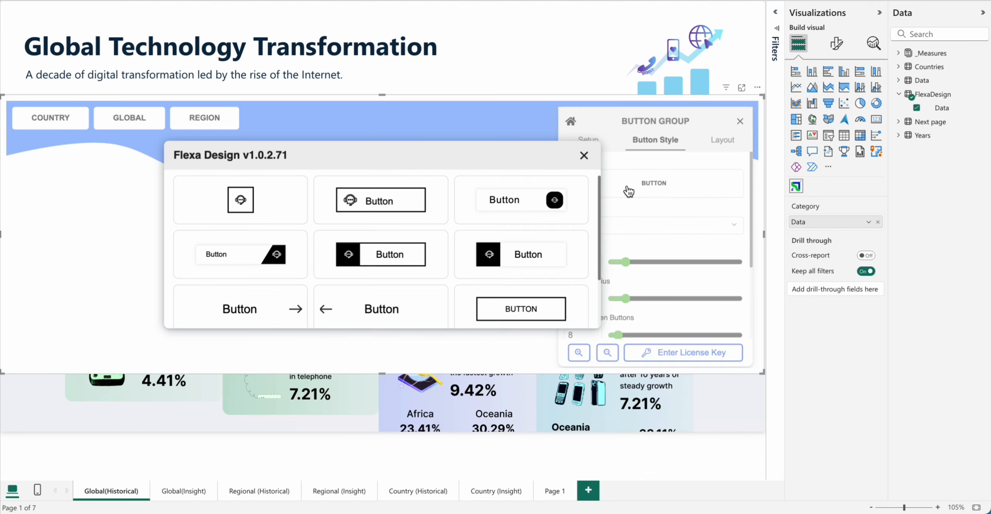
left_click(414, 251)
Step: Set the button scale to 36, the border radius to 44 and the gap between buttons to 20
scroll(639, 242, "down", 1)
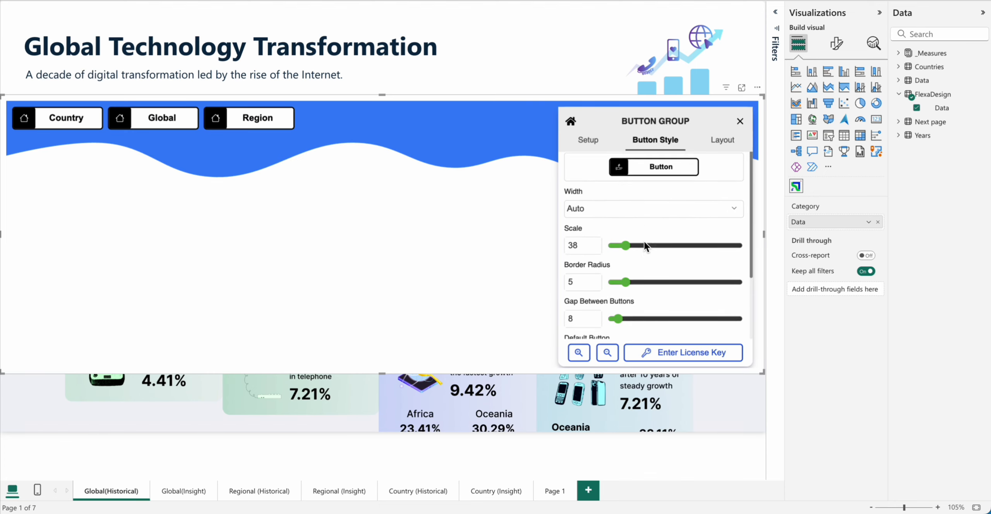
mouse_move(626, 241)
left_mouse_down()
mouse_move(640, 242)
mouse_move(624, 240)
left_mouse_up()
left_click_drag(625, 278, 723, 278)
left_click_drag(620, 314, 627, 315)
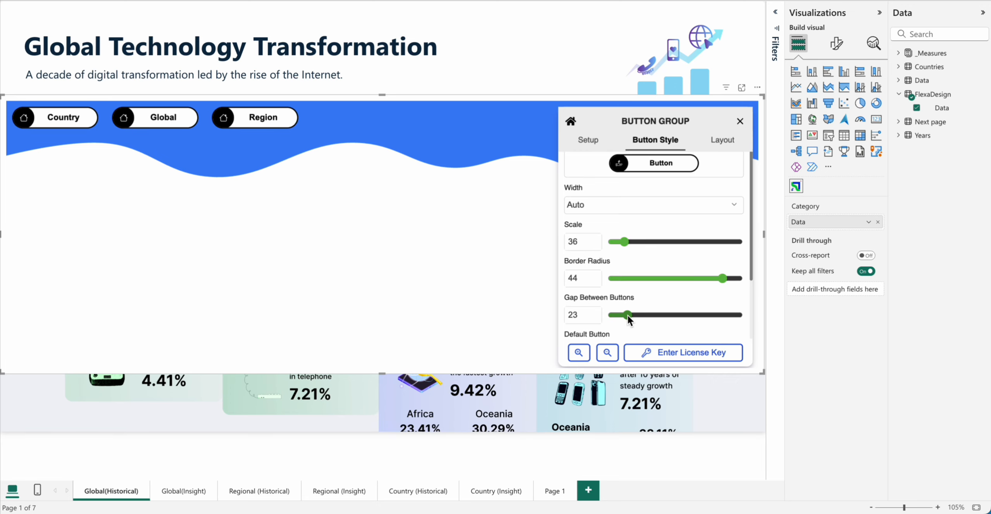
Step: Change the default button's text colour to the medium blue swatch
scroll(681, 277, "down", 3)
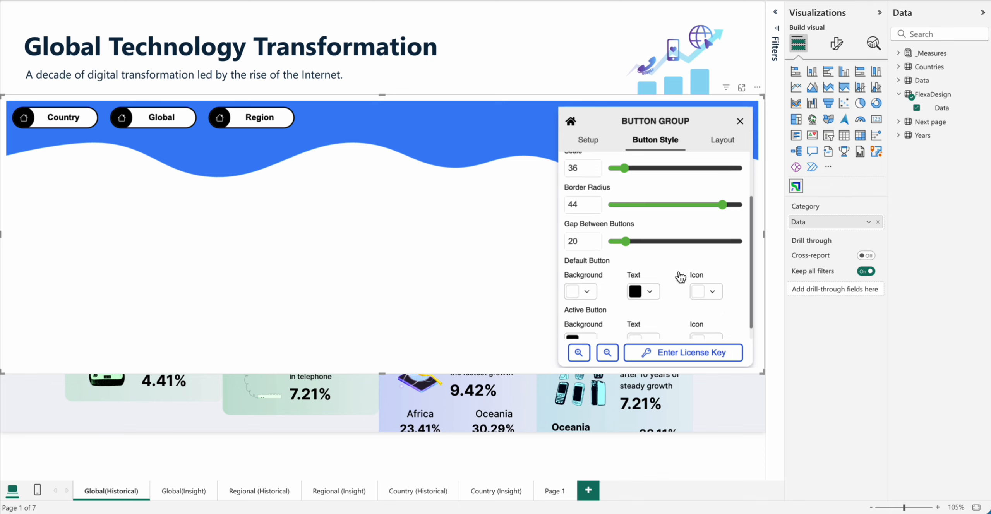
left_click(655, 279)
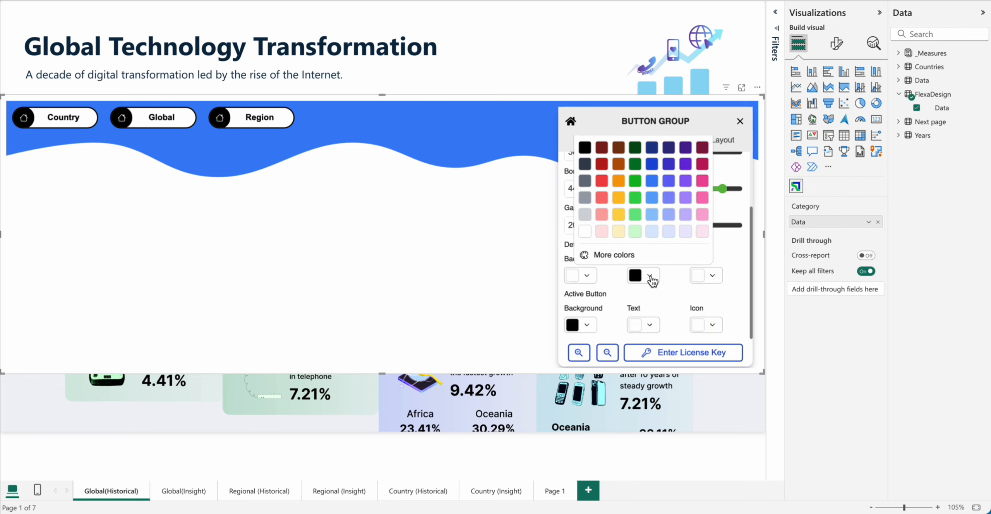
left_click(655, 181)
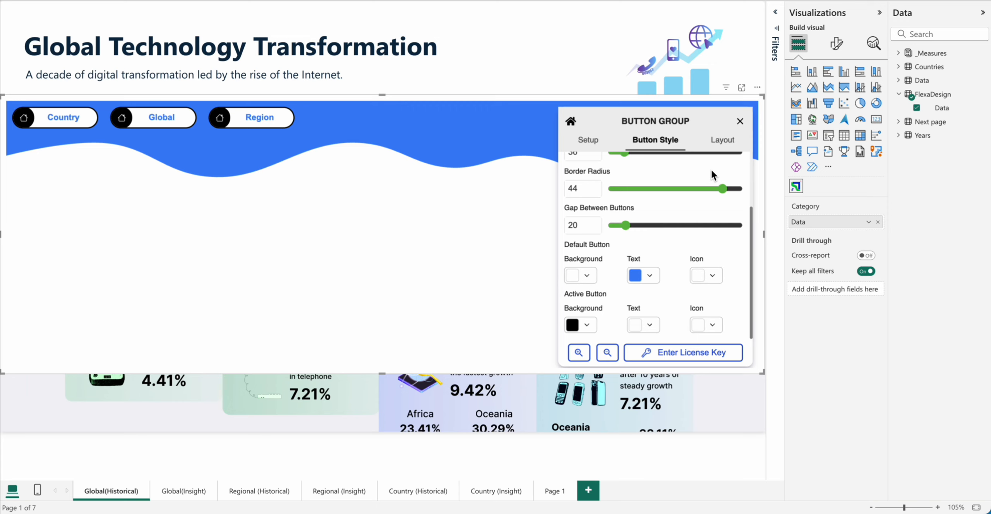
Step: Remove the wavy background shape by choosing None as the layout
left_click(723, 143)
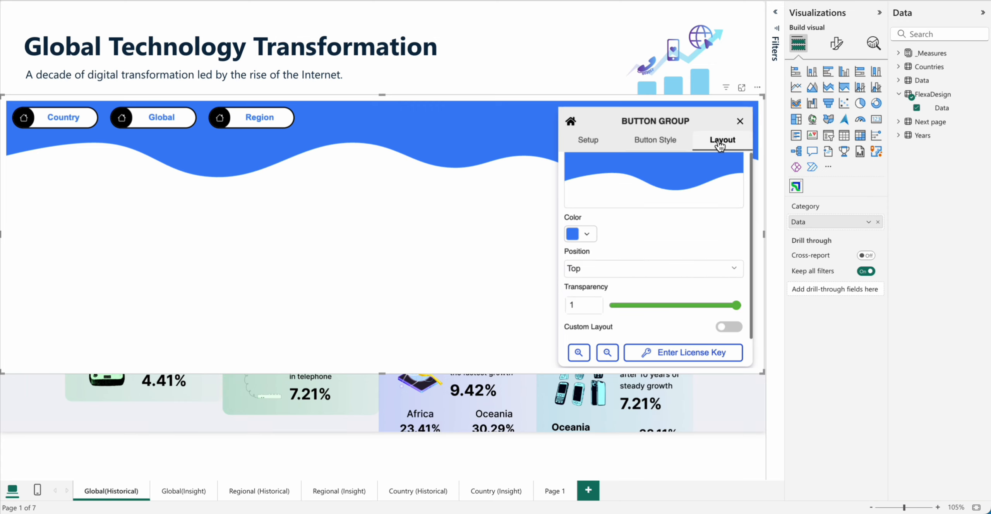
left_click(684, 187)
left_click(522, 219)
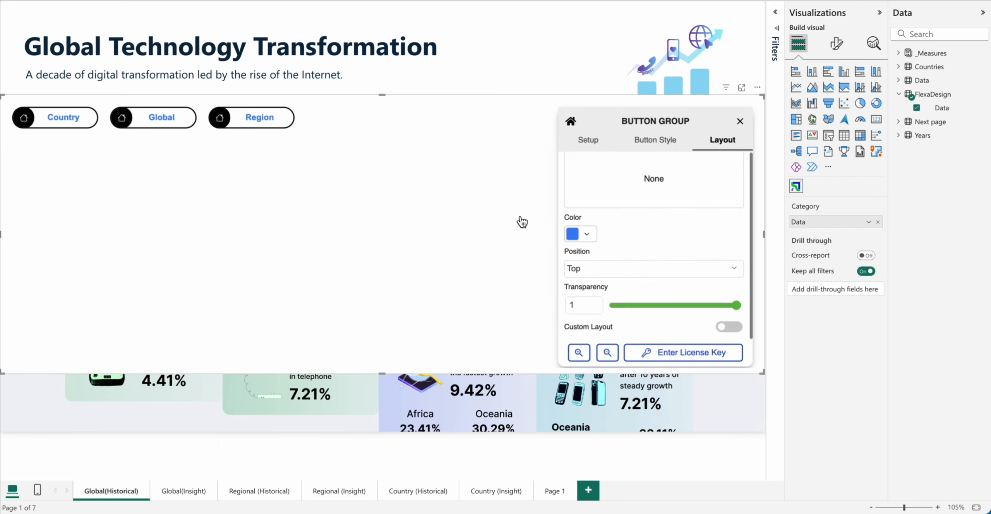
Step: Try the downward-scalloped background shape and return the layout to None
left_click(629, 187)
scroll(467, 294, "down", 5)
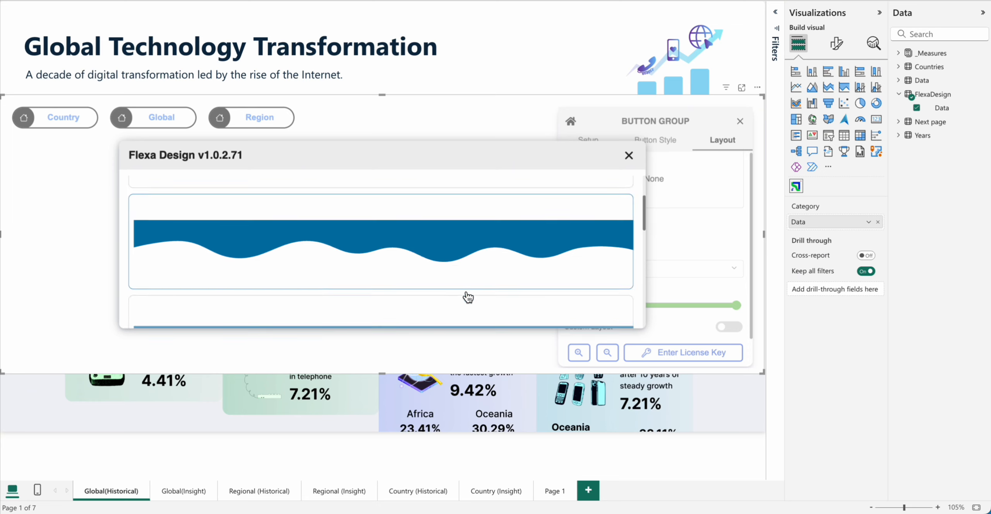
scroll(468, 297, "down", 3)
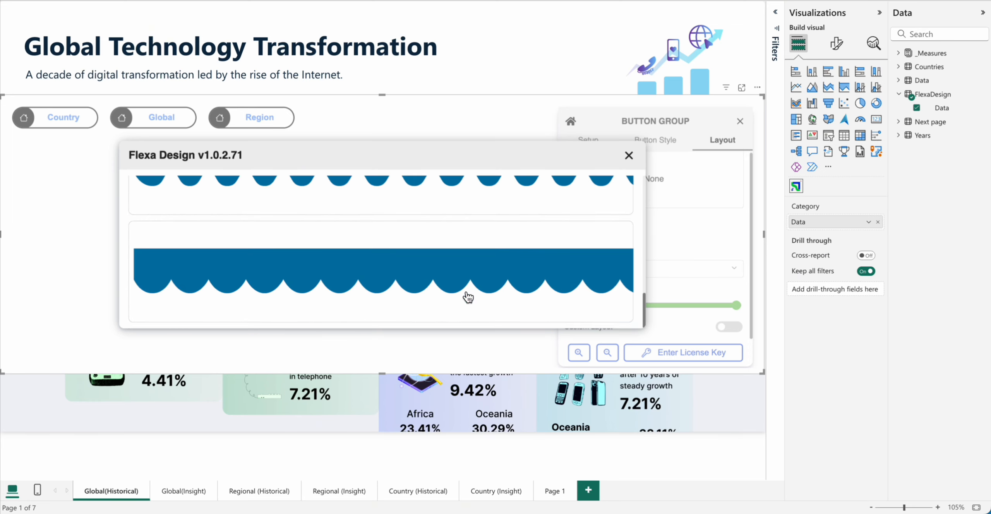
left_click(468, 297)
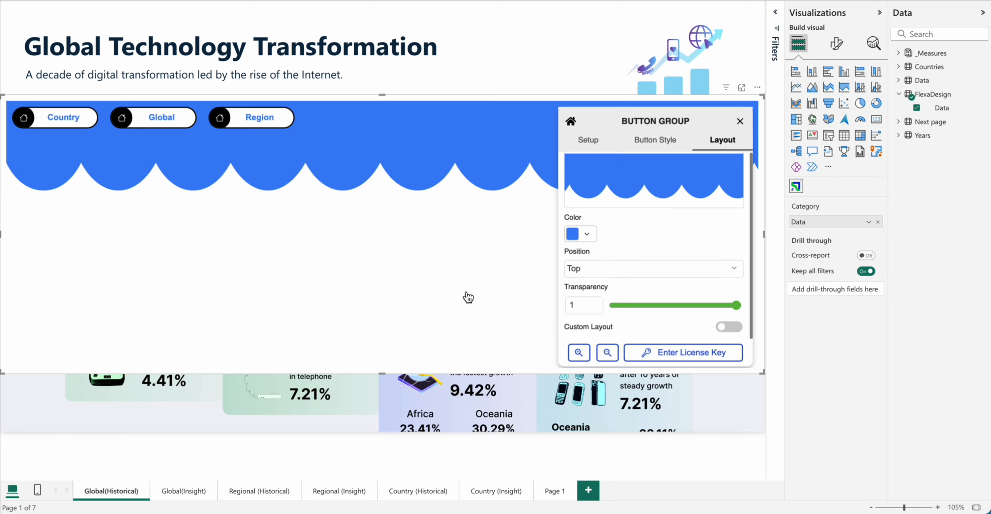
left_click(637, 188)
left_click(462, 210)
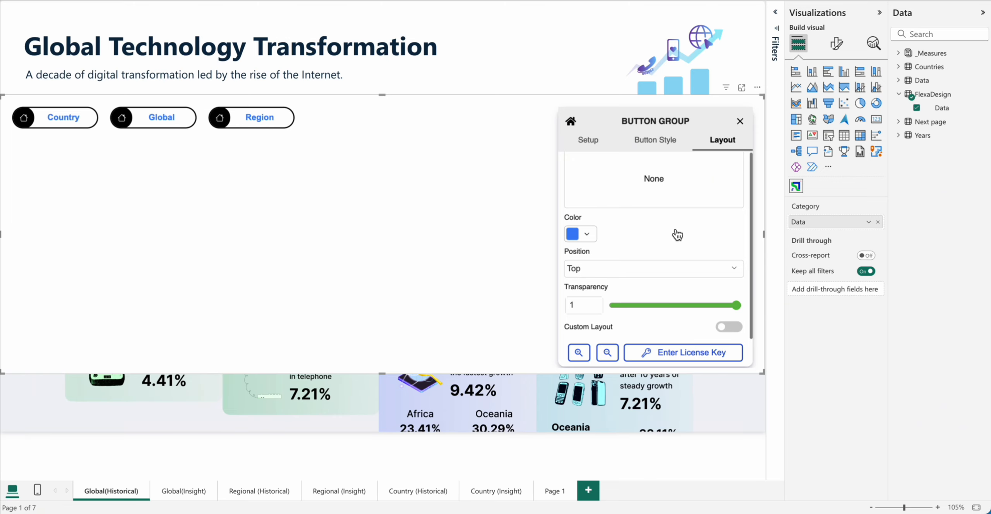
Step: Try adding a fourth button named Overview and delete it from the button list
left_click(595, 143)
scroll(678, 280, "down", 1)
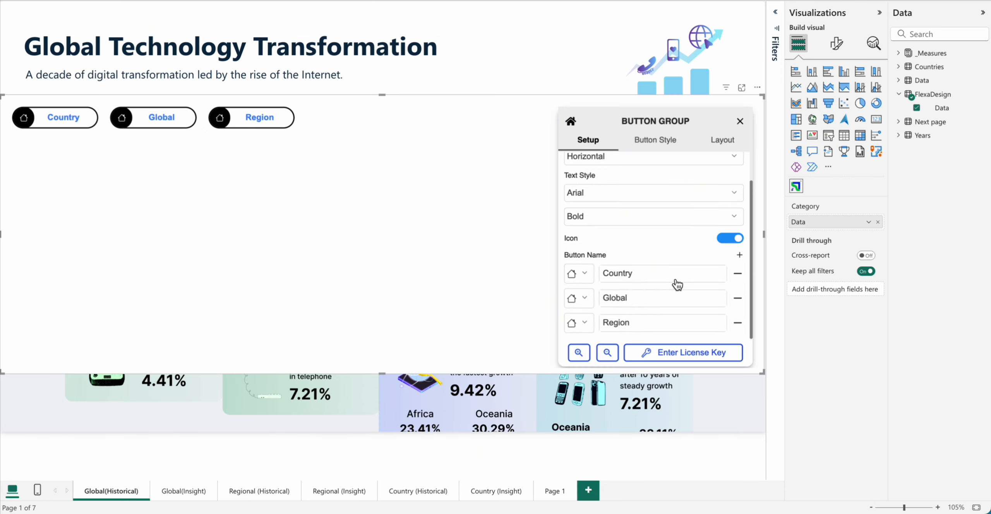
left_click(740, 256)
scroll(669, 326, "down", 1)
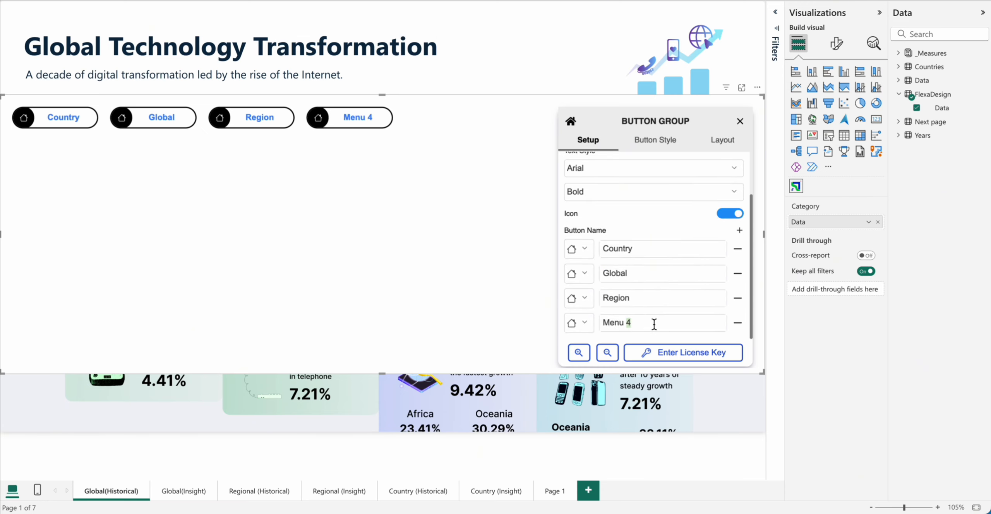
triple_click(654, 324)
type("Overview")
left_click(738, 323)
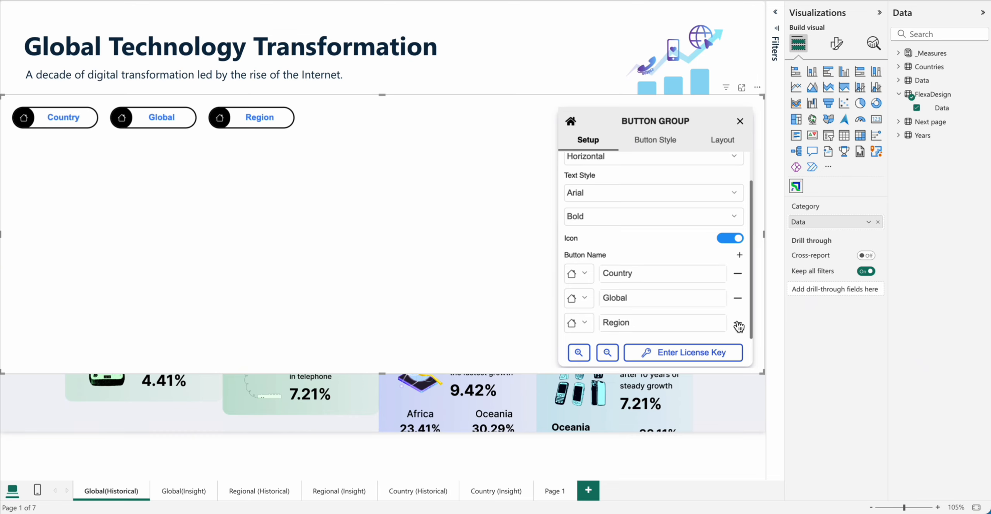
Step: Search the icon library for "map" and assign the Map icon to the Country button
left_click(585, 274)
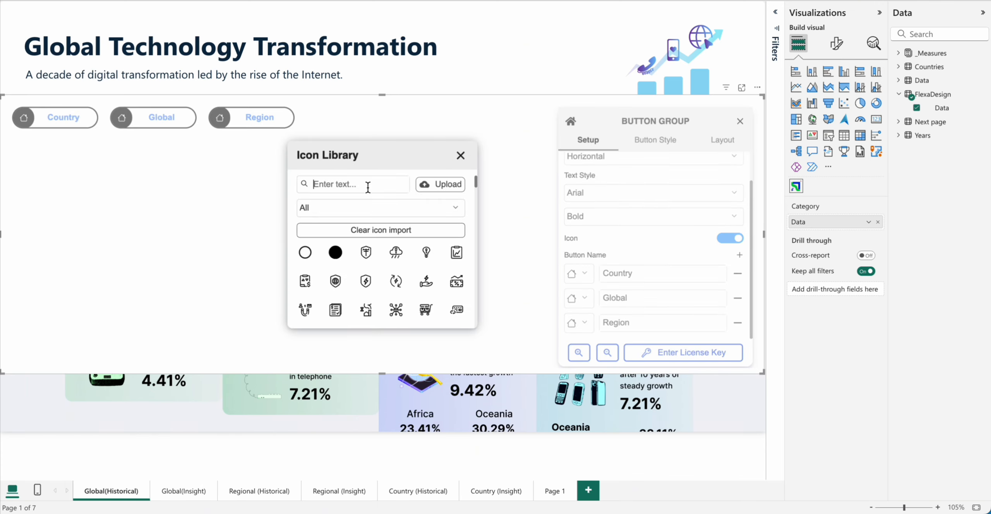
type("map")
left_click(305, 252)
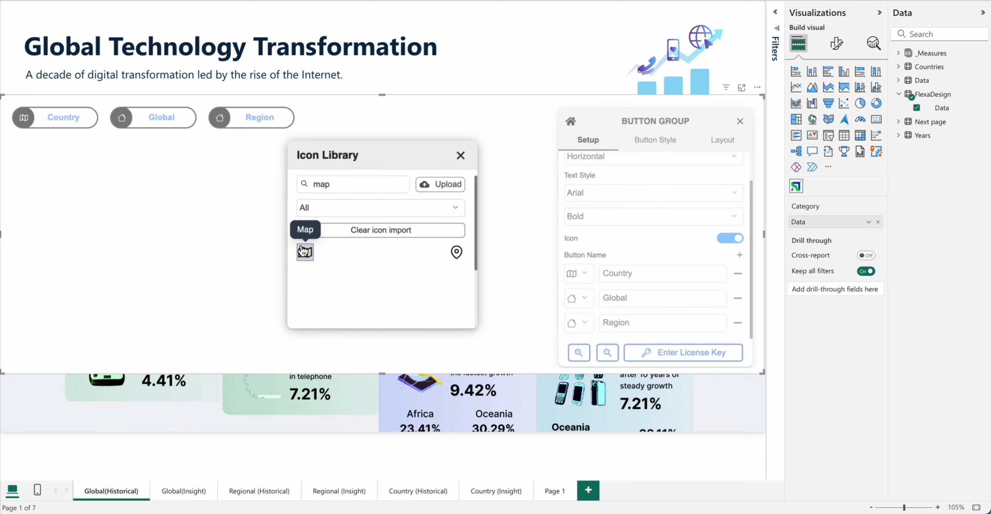
left_click(607, 299)
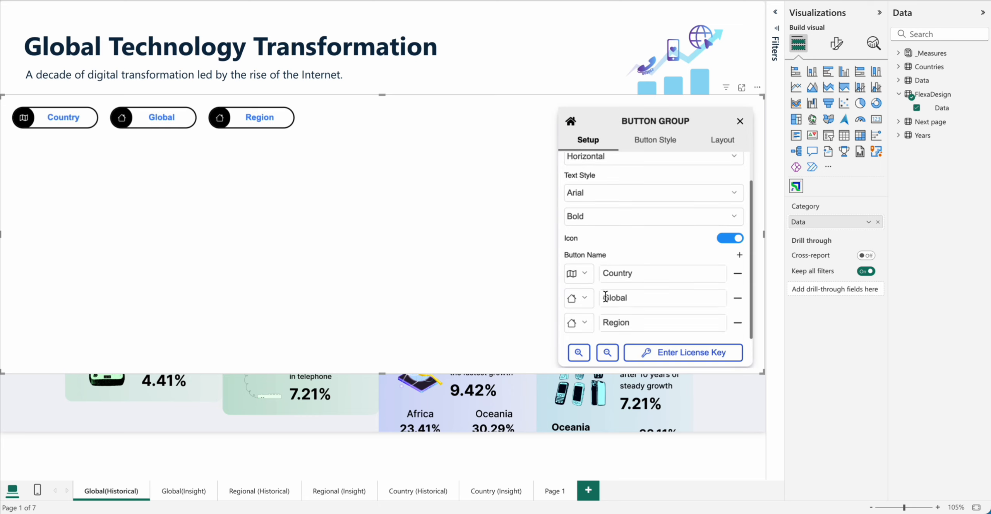
Step: Search the icon library for "glob" and assign a globe icon to the Global button
left_click(585, 301)
left_click(356, 185)
type("glob")
left_click(381, 252)
left_click(457, 252)
left_click(461, 156)
Step: Search the icon library for "loca" and assign a location pin icon to the Region button
left_click(585, 323)
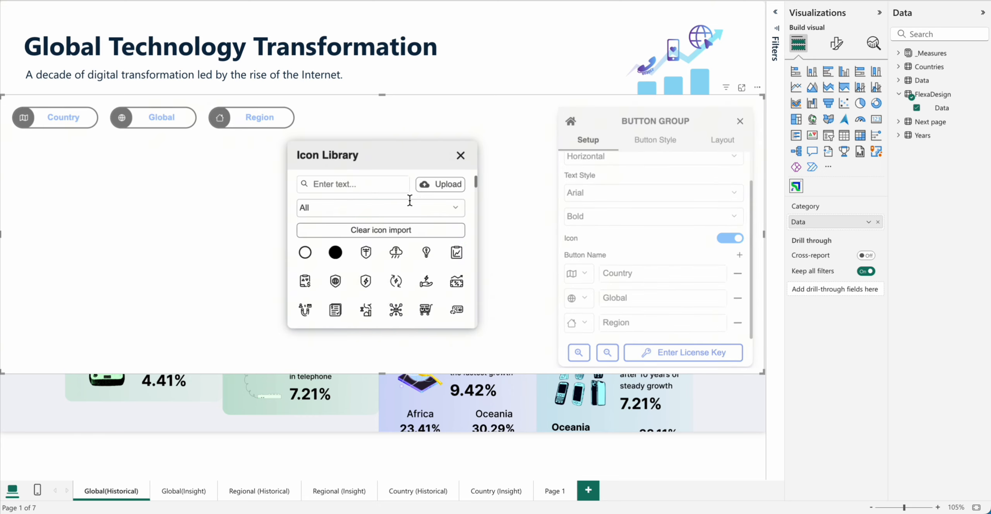
left_click(348, 184)
type("loca")
left_click(456, 253)
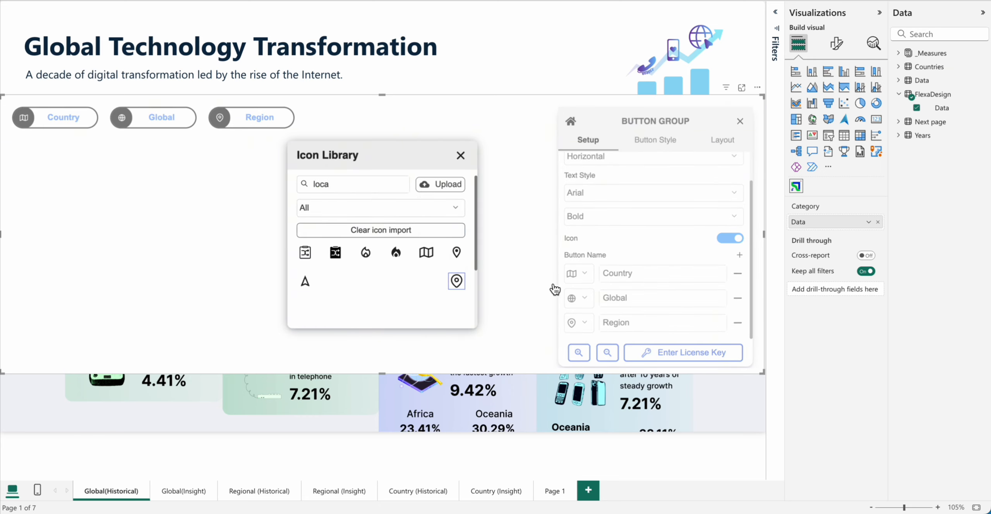
left_click(554, 289)
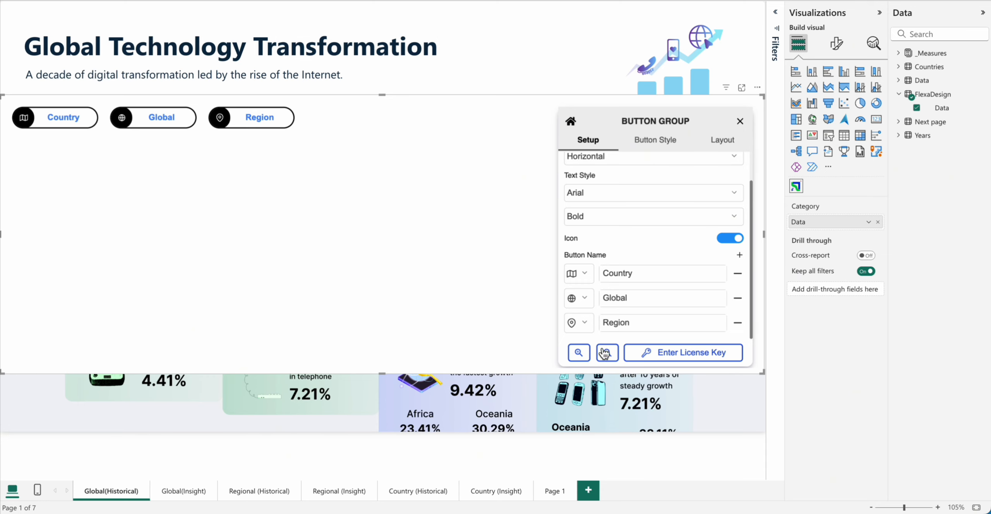
Step: Try enlarging the Button Group settings panel and shrink it back
left_click(580, 353)
left_click(582, 355)
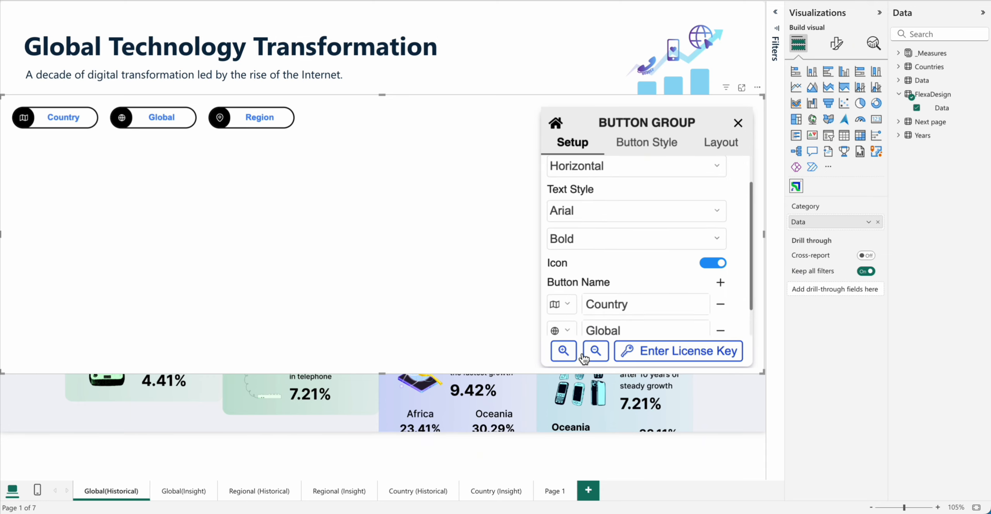
left_click(596, 352)
left_click(607, 354)
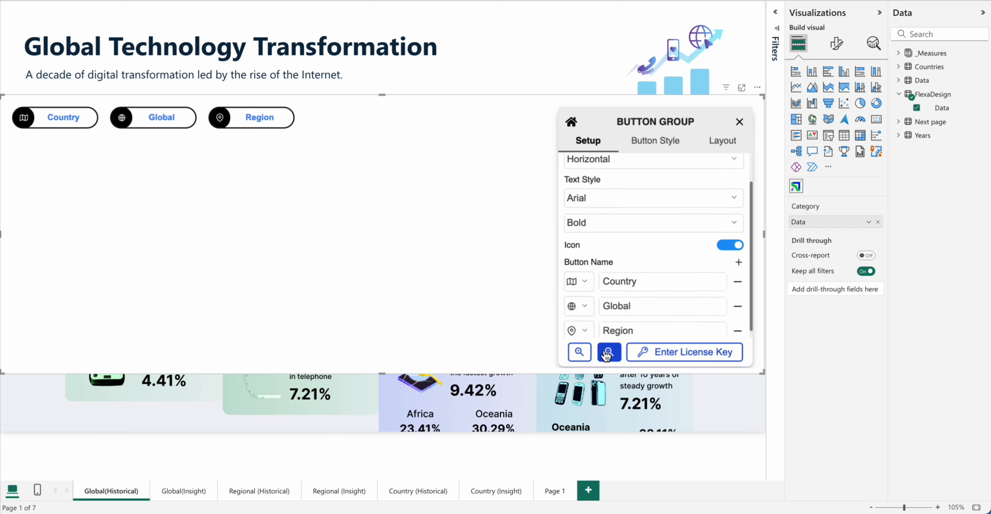
Step: Test the Region button with the Button Group settings closed, and shrink the visual to fit around the three buttons
left_click(607, 355)
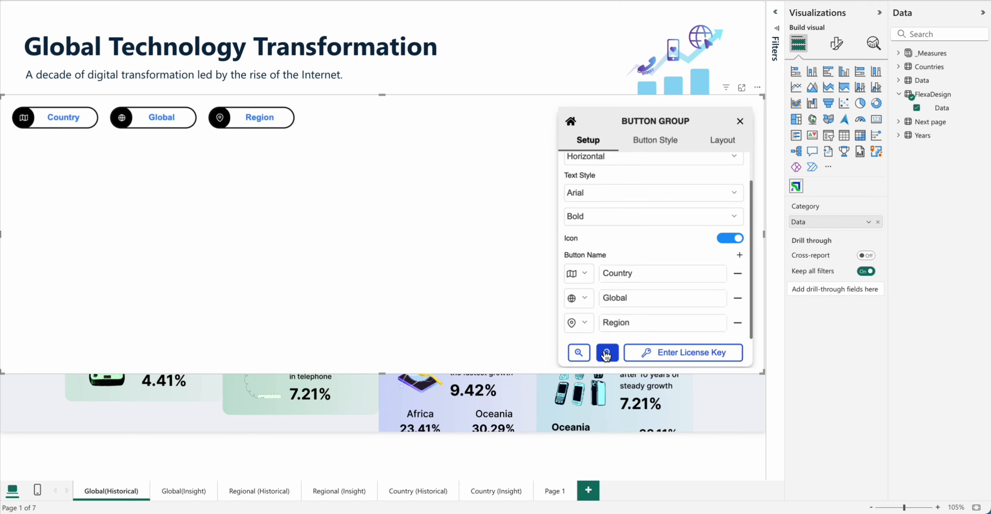
left_click(740, 123)
left_click(250, 127)
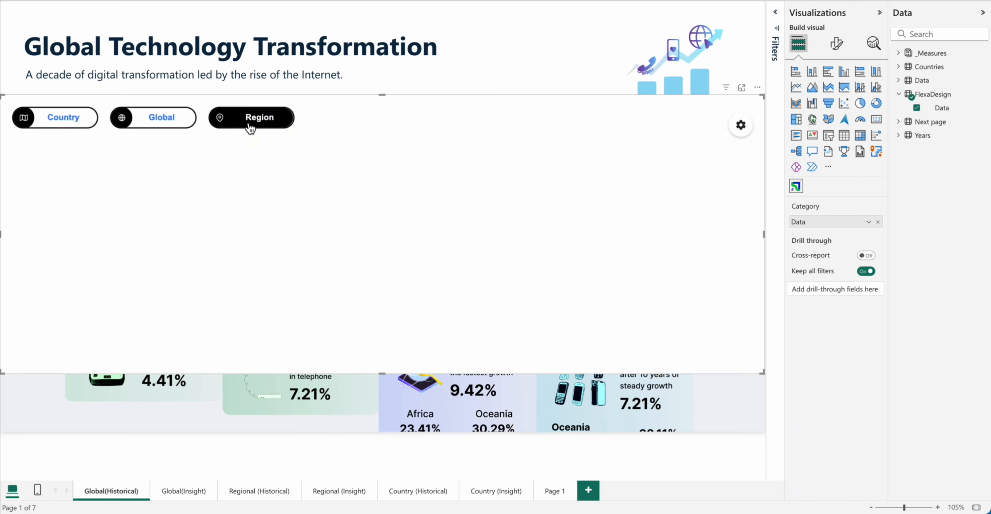
left_click(250, 127)
left_click_drag(763, 372, 366, 146)
left_click(484, 155)
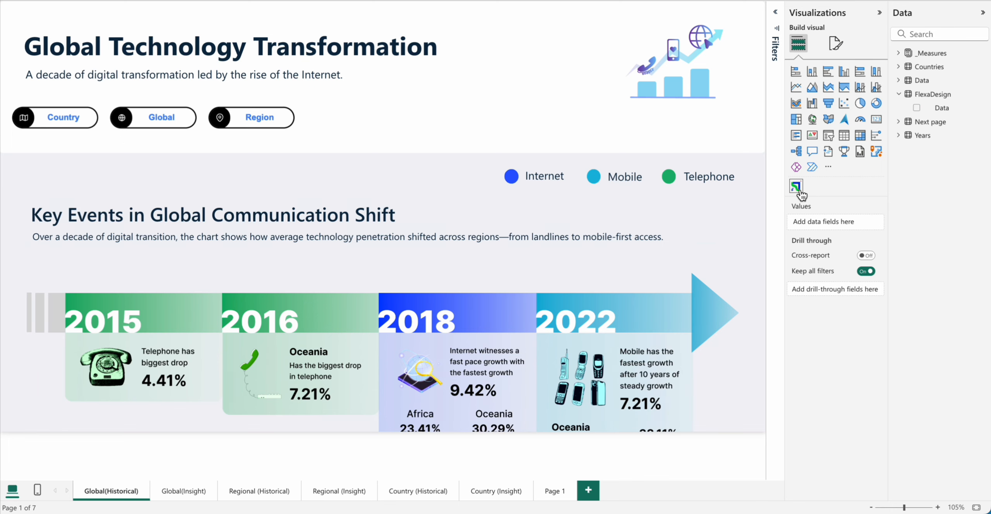
Step: Add another Flexa Design visual with the FlexaDesign Data field as its category and make it a toggle control
left_click(799, 190)
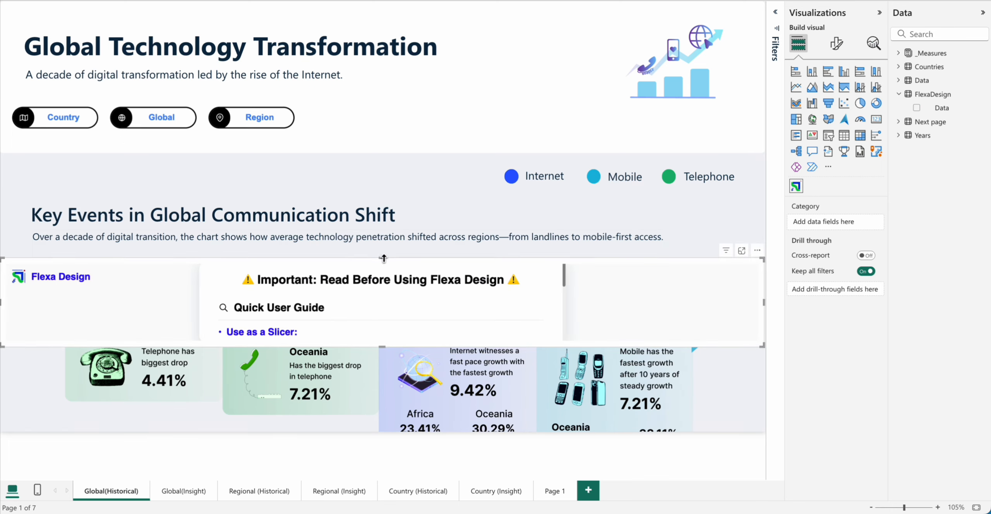
left_click_drag(371, 259, 373, 96)
left_click(924, 135)
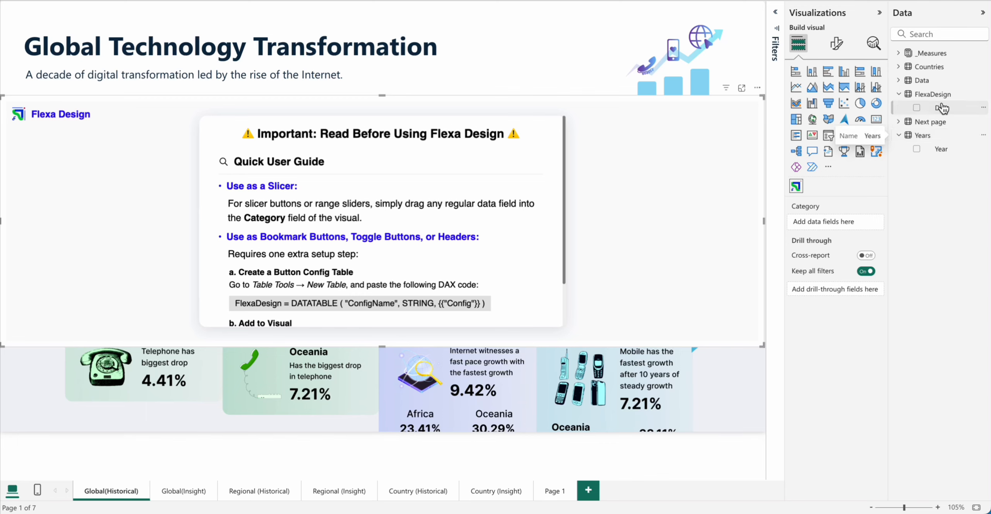
left_click_drag(941, 111, 838, 224)
left_click(628, 171)
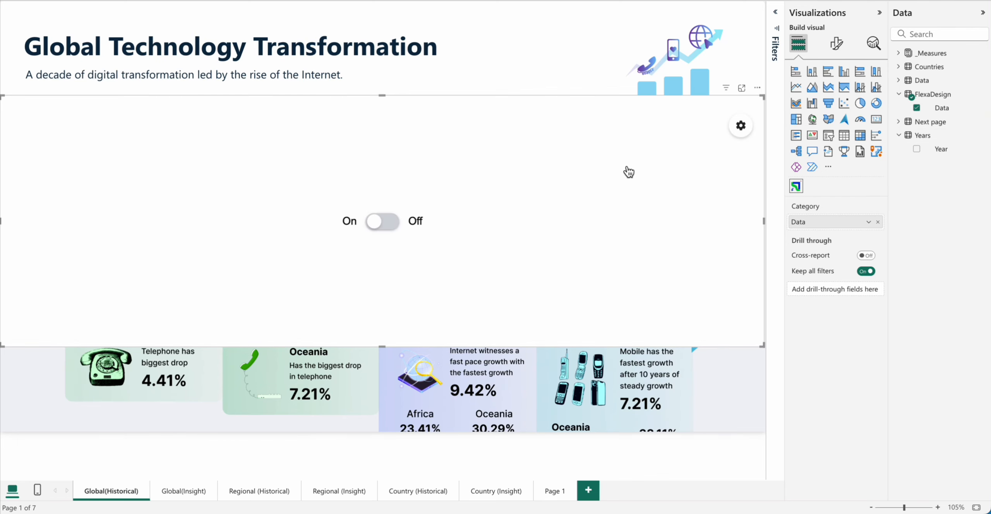
Step: Try the soft white switch style on the toggle control and apply the light blue cloud style
left_click(743, 127)
left_click(687, 179)
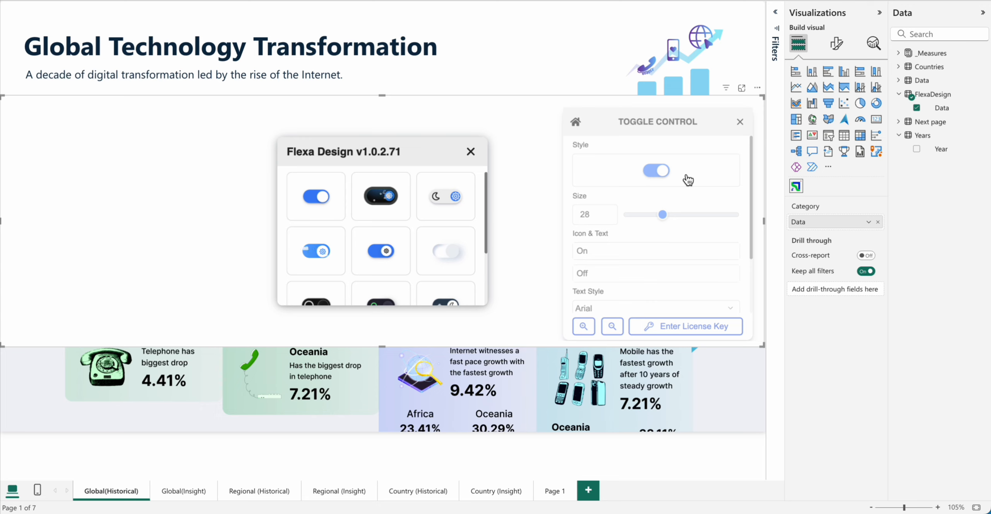
scroll(405, 251, "down", 2)
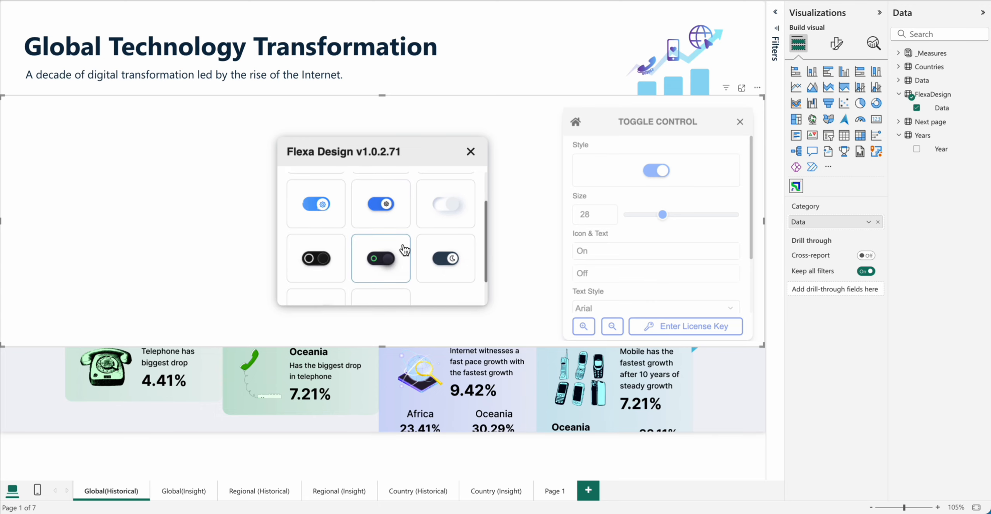
left_click(450, 211)
left_click(655, 180)
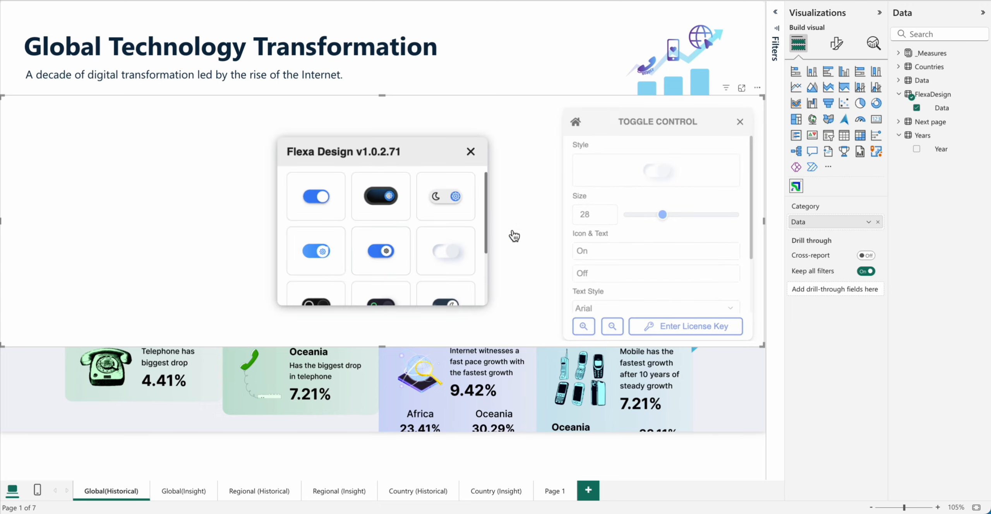
left_click(326, 264)
Step: Set the toggle's size to 32 and label its two states "HIstorical" and "Insight"
left_click_drag(661, 222, 680, 222)
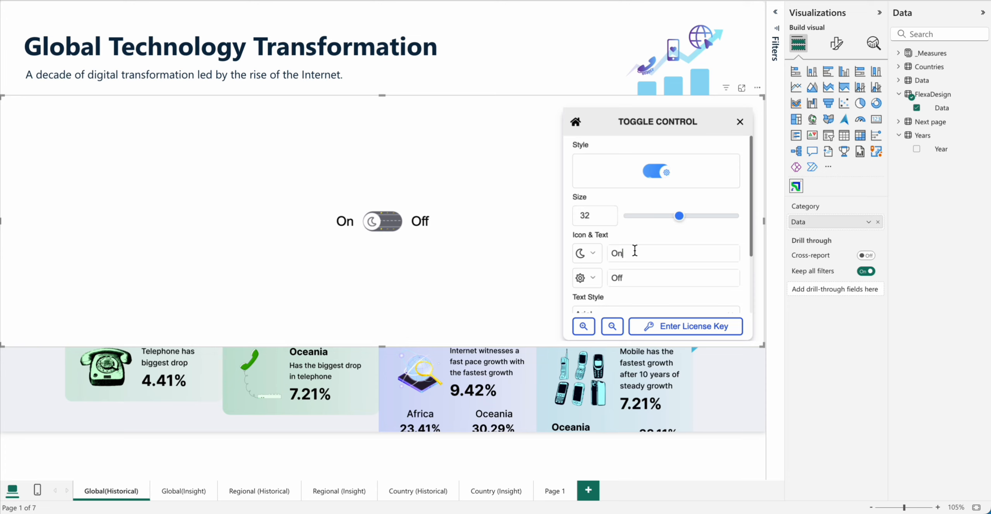
type("HIstorical")
key("Tab")
type("Insight")
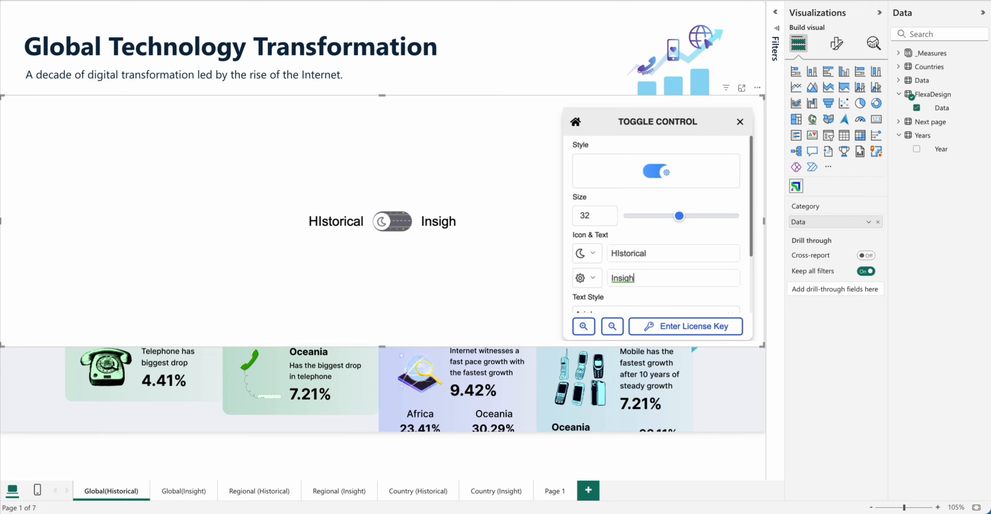
Step: Assign a clipboard icon to the toggle's HIstorical state and a magnifier icon to its Insight state
left_click(597, 255)
scroll(376, 287, "down", 2)
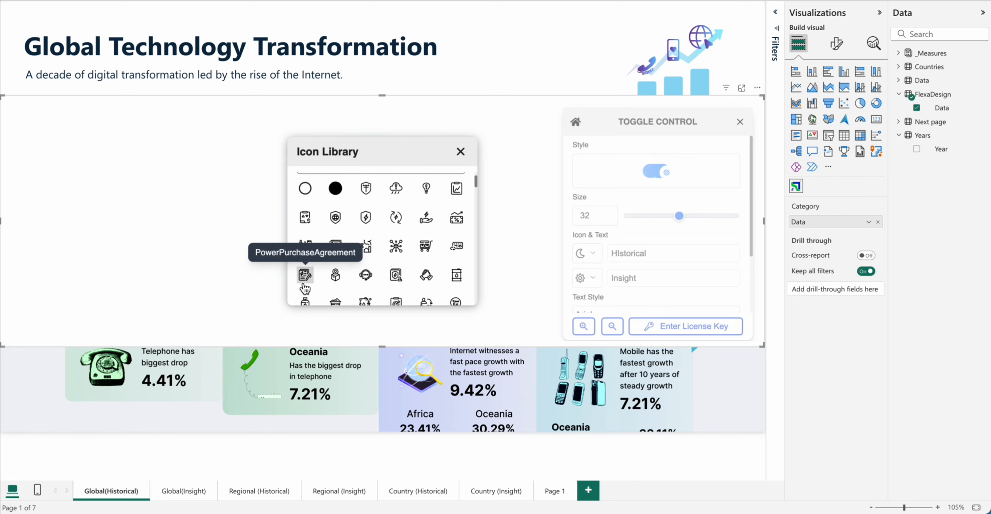
left_click(306, 218)
left_click(586, 278)
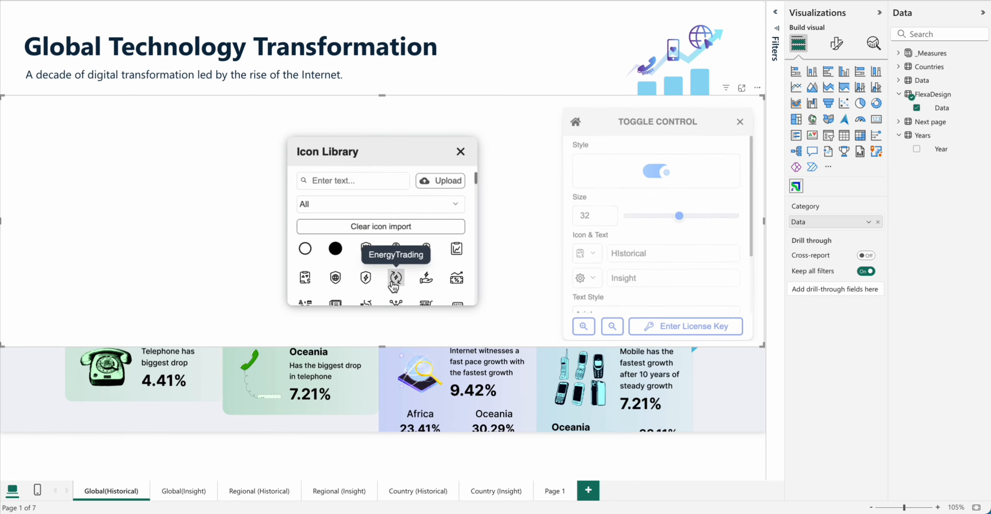
scroll(365, 271, "down", 3)
scroll(365, 271, "down", 1)
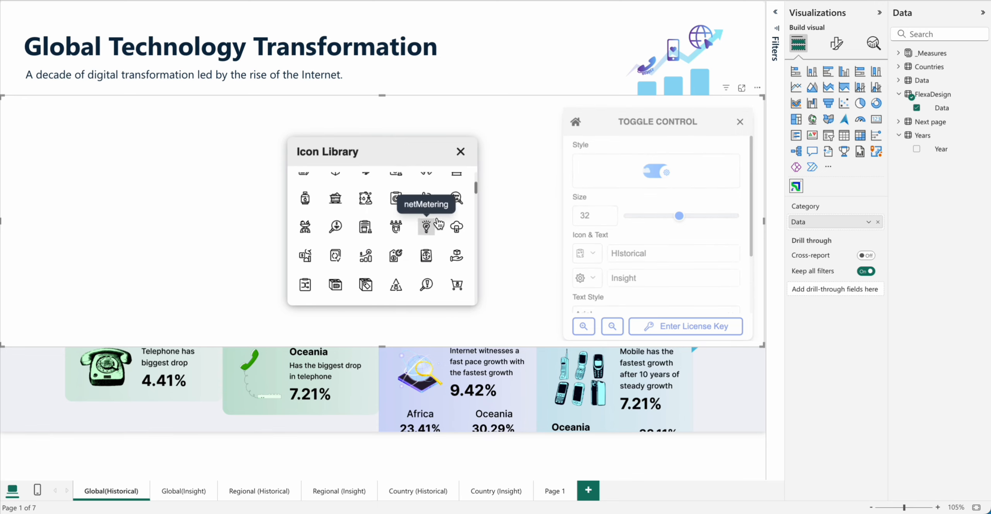
left_click(461, 198)
left_click(460, 151)
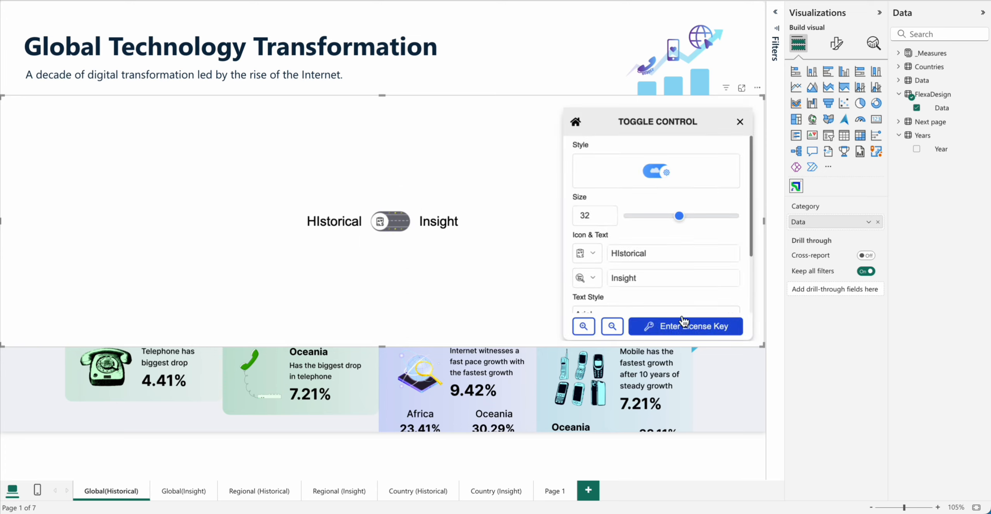
Step: Test the toggle by switching it to Insight and back to HIstorical
left_click(400, 227)
left_click(399, 226)
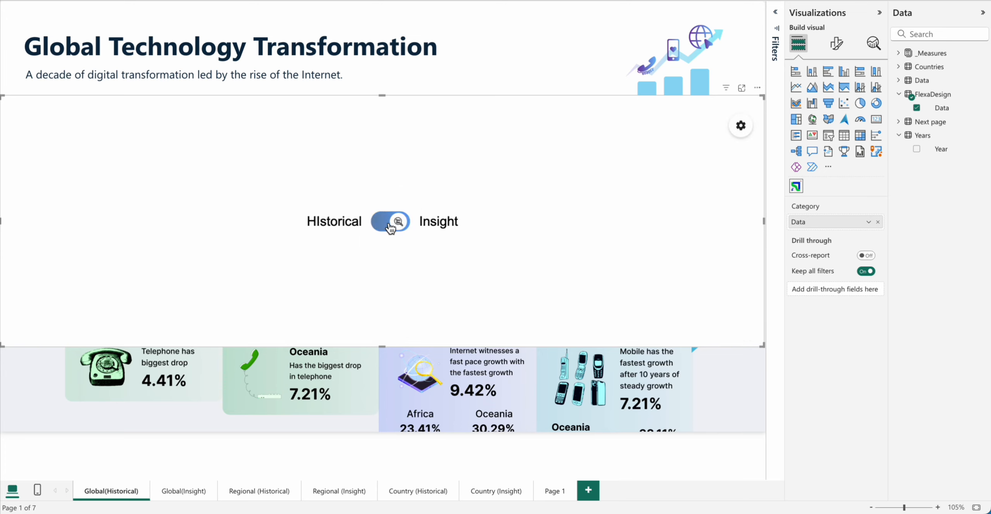
left_click(389, 225)
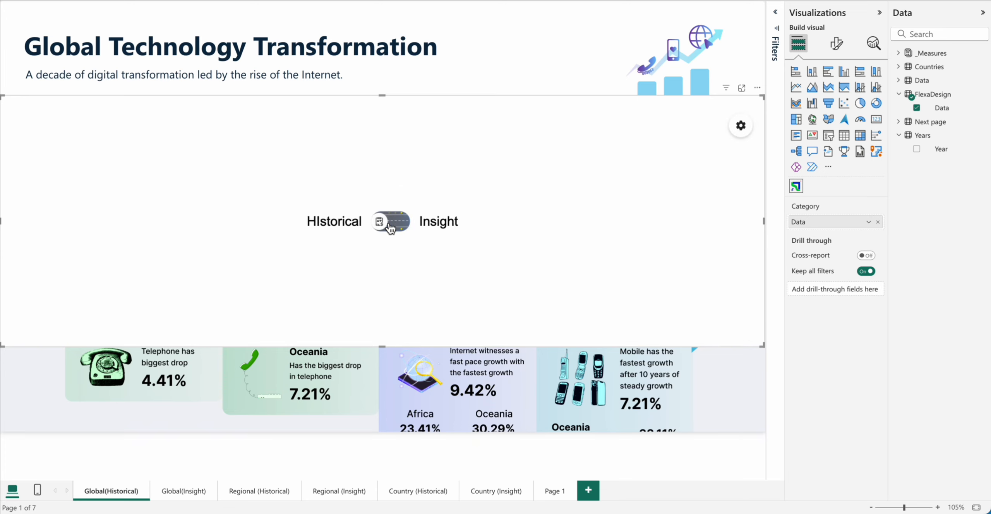
Step: Set the toggle's text color to dark blue and close its settings
left_click(742, 126)
scroll(667, 259, "down", 3)
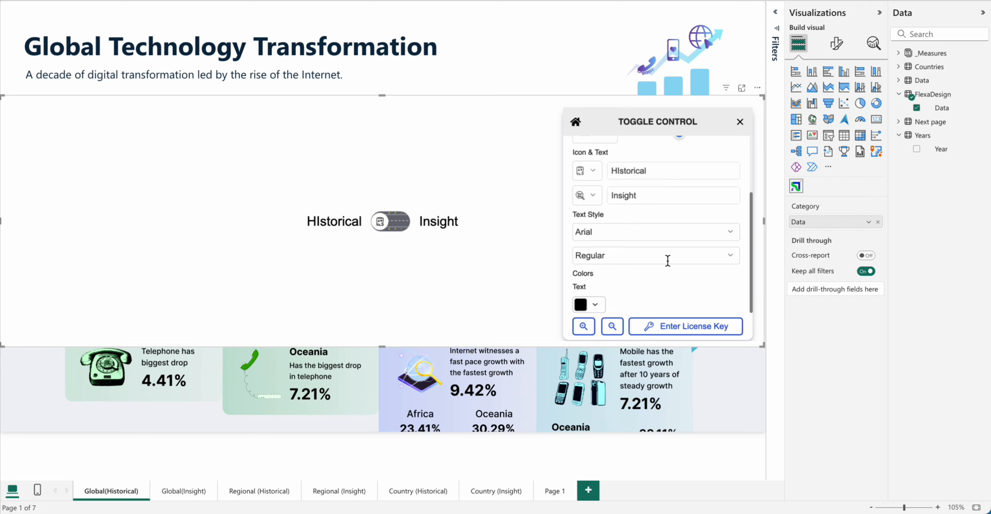
left_click(596, 306)
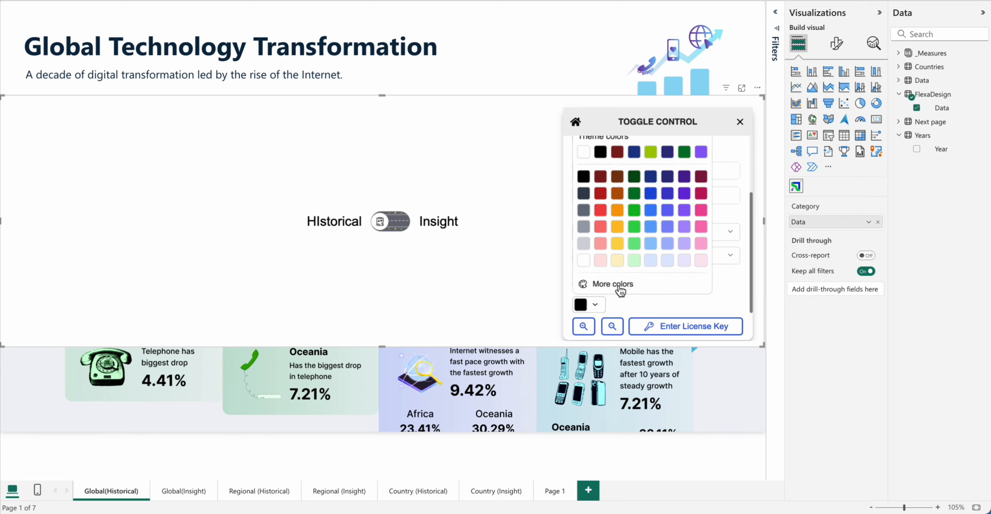
left_click(652, 199)
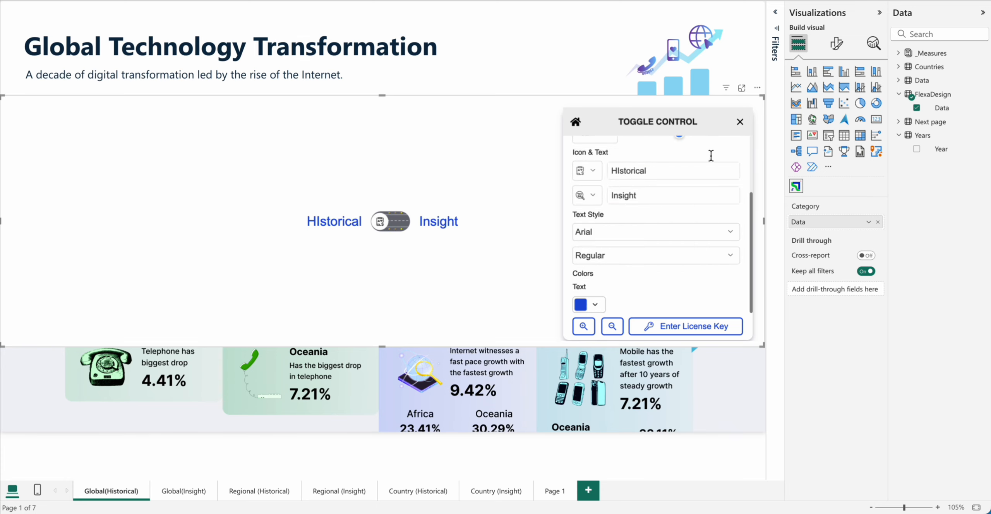
left_click(740, 122)
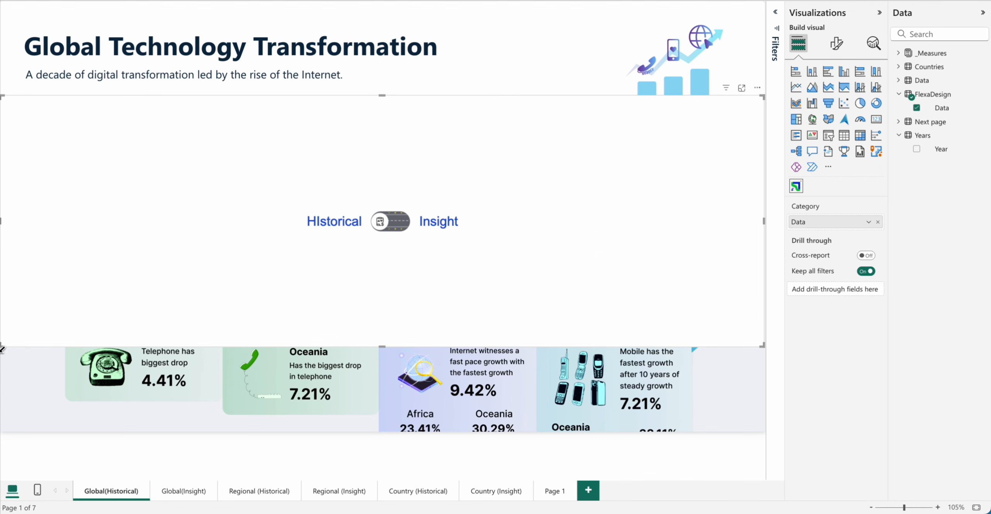
Step: Shrink the toggle visual to a compact box and place it beneath the illustration in the report header
left_click_drag(2, 347, 582, 144)
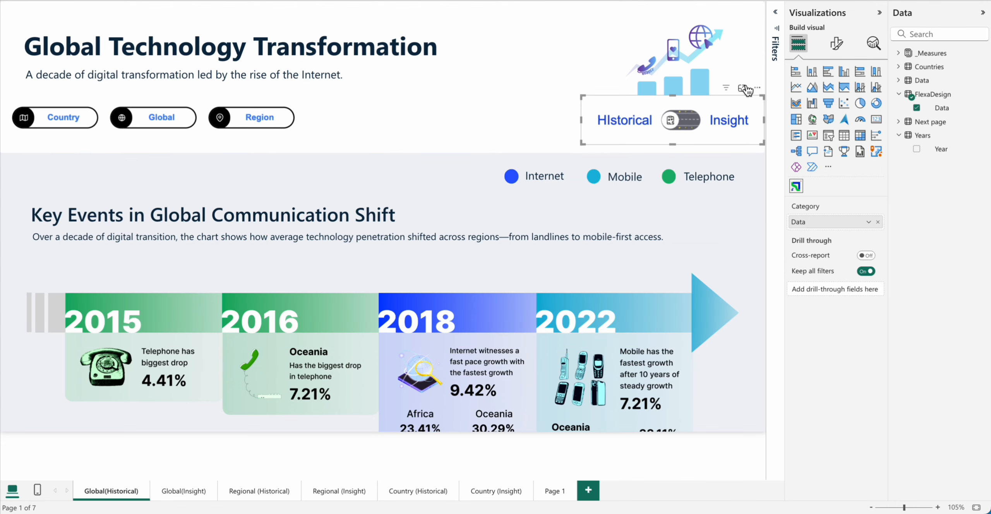
left_click_drag(747, 90, 733, 99)
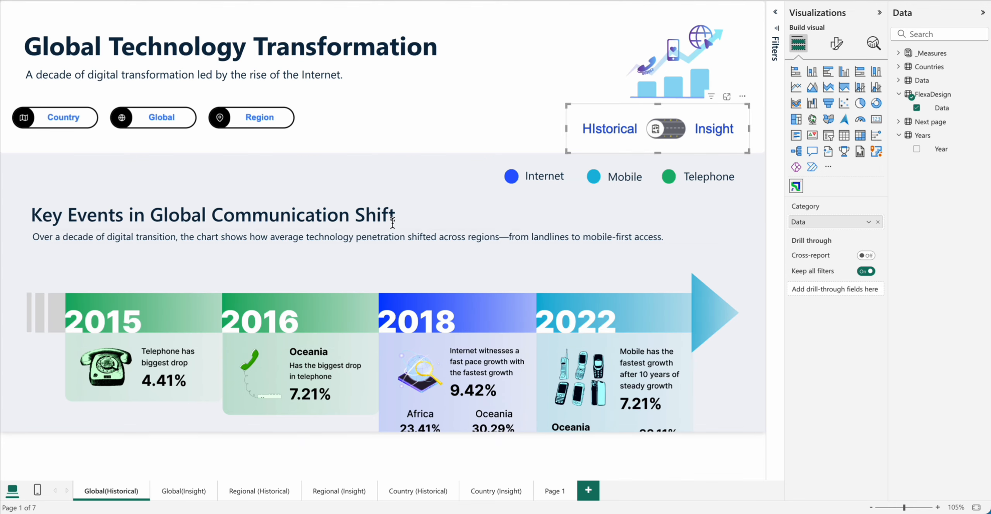
left_click(571, 218)
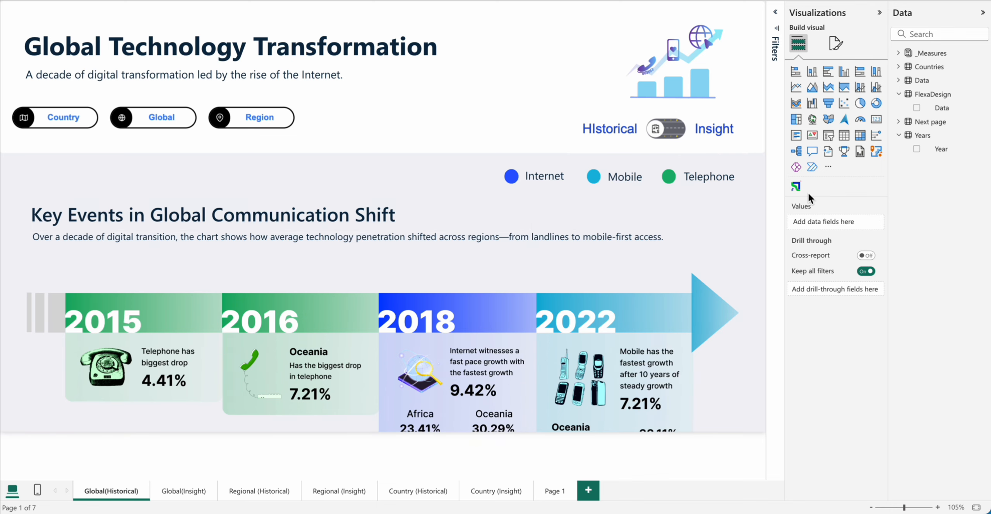
Step: Add a Flexa Design visual with the Years table's Year field as its category and open its Range Slicer settings
left_click(797, 187)
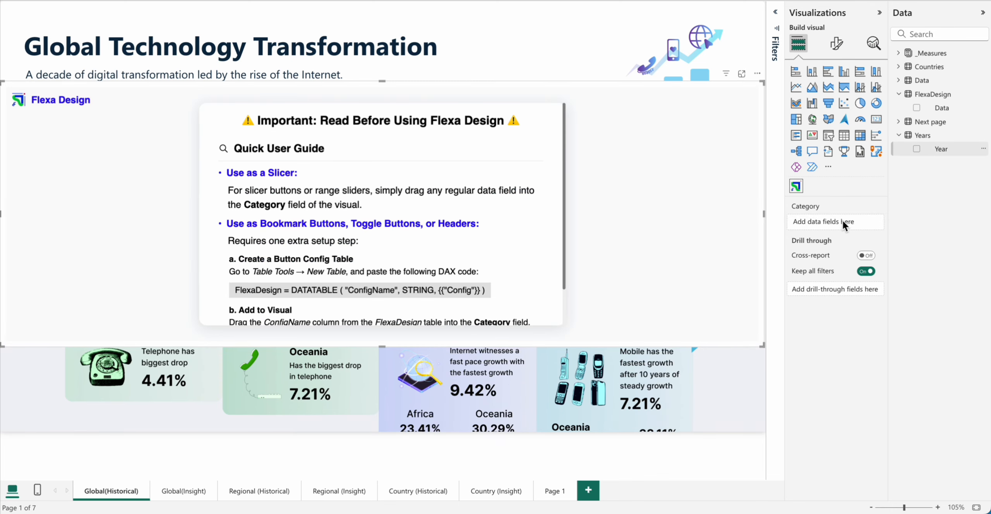
left_click_drag(843, 220, 842, 220)
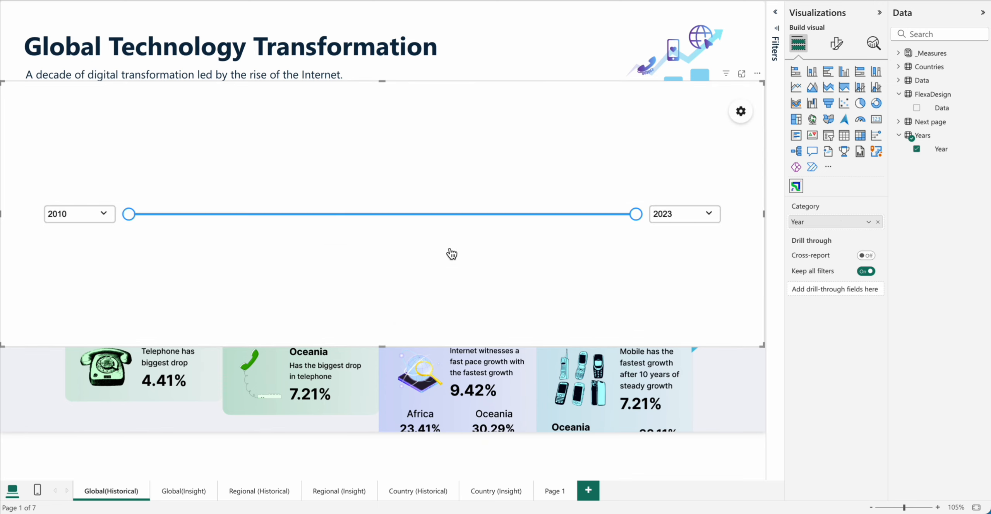
left_click(741, 112)
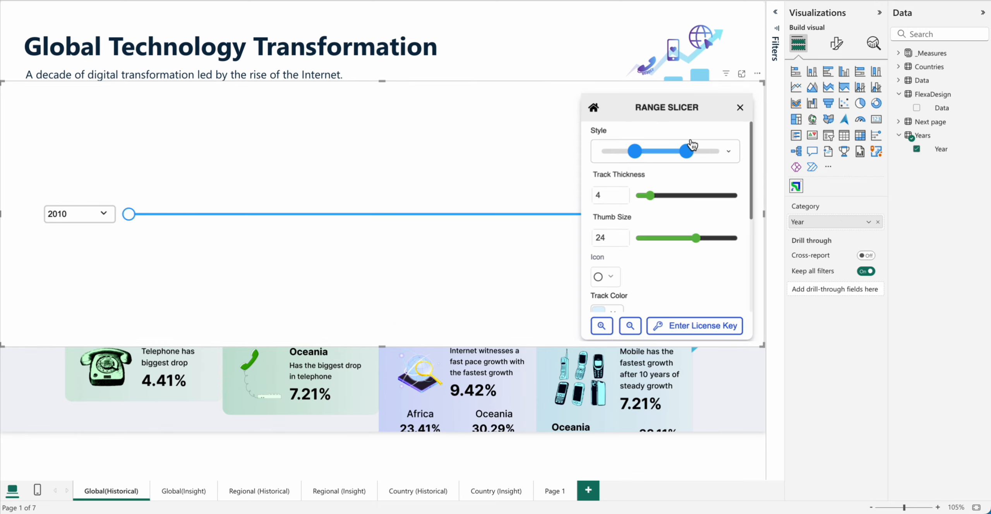
Step: Try the orange and the red A/B styles on the range slicer and return to the blue style
left_click(686, 159)
left_click(649, 213)
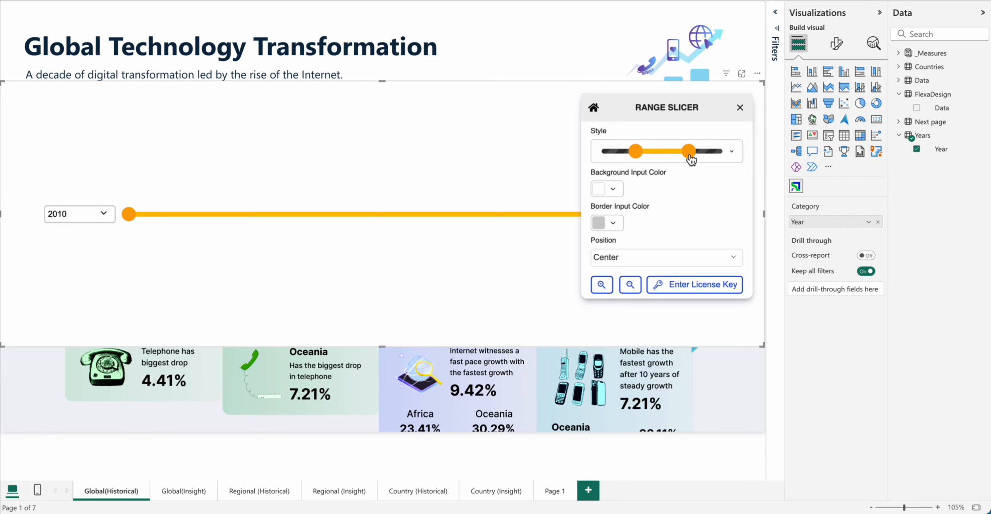
left_click(654, 155)
left_click(660, 241)
left_click(664, 153)
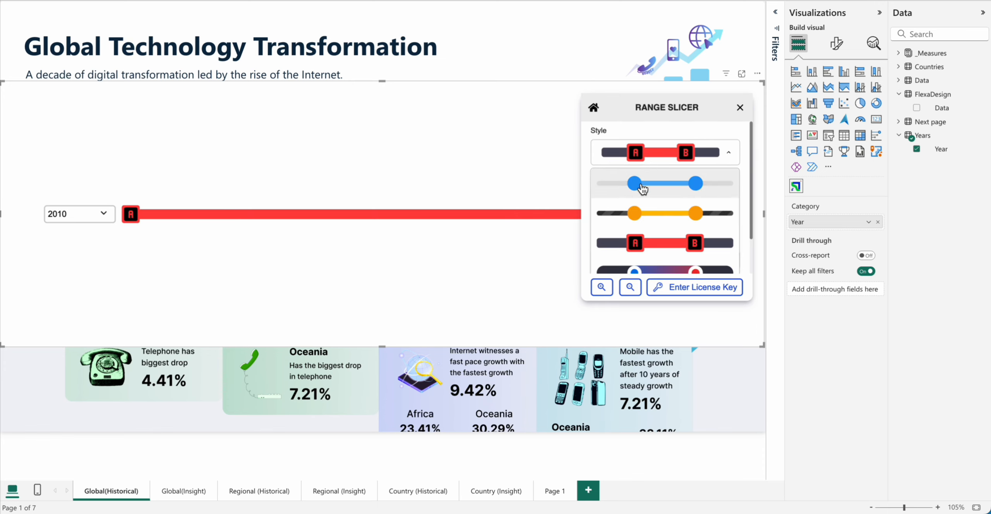
left_click(643, 181)
Step: Set the range slicer's track thickness to 5 and its thumb icon to the solid shield with a lightning bolt
left_click_drag(651, 196, 653, 196)
scroll(678, 266, "down", 2)
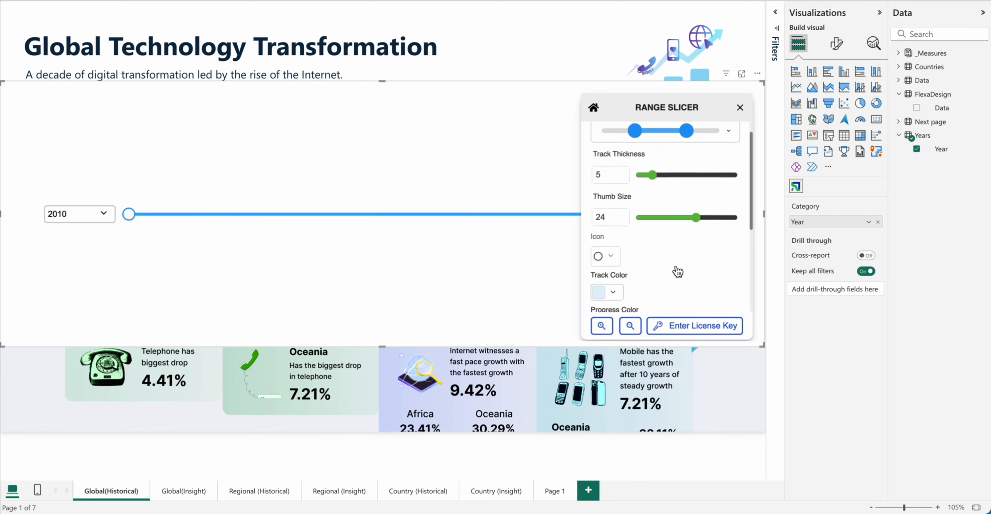
left_click(612, 192)
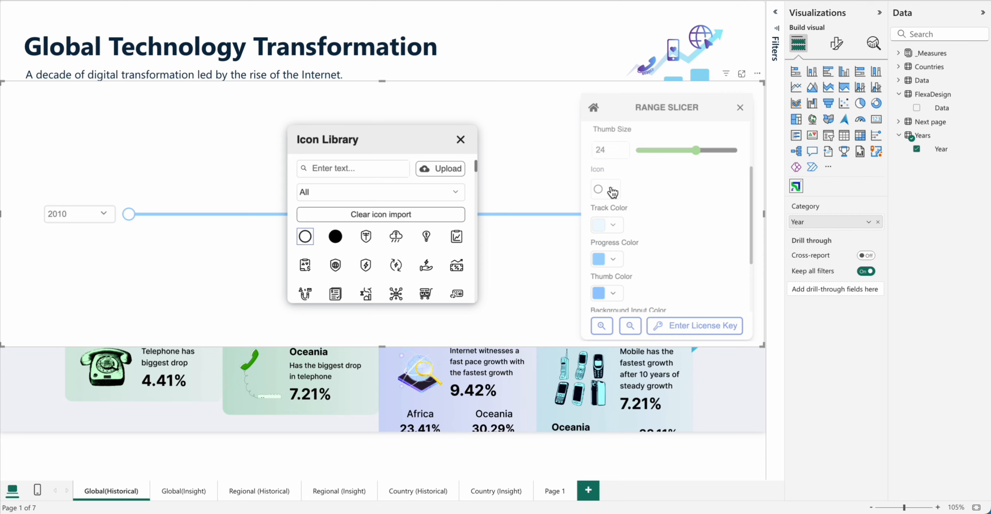
scroll(393, 263, "down", 3)
left_click(368, 279)
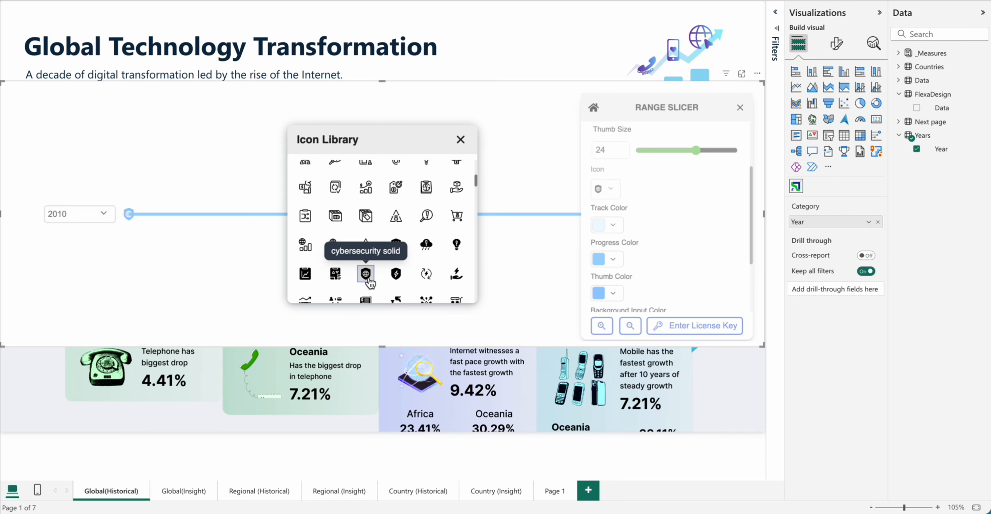
left_click(457, 250)
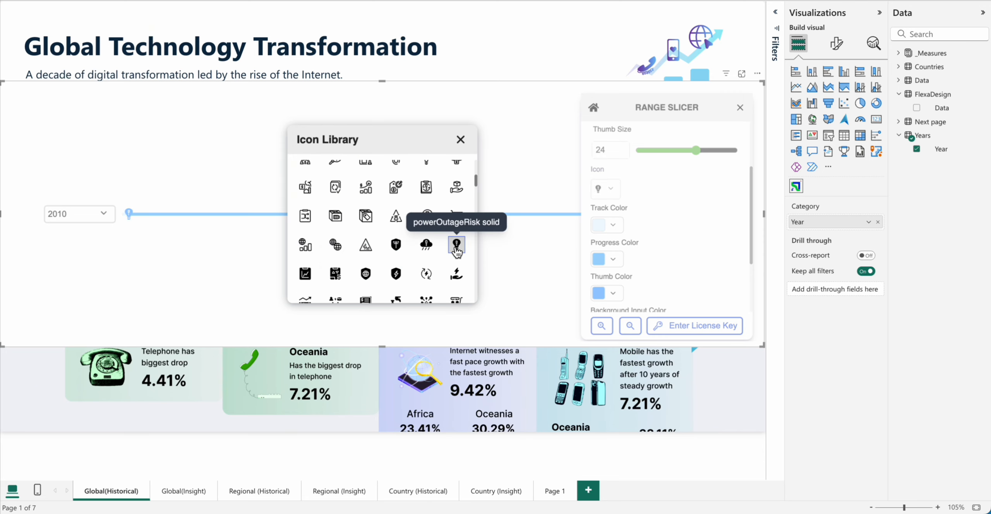
left_click(396, 275)
left_click(461, 139)
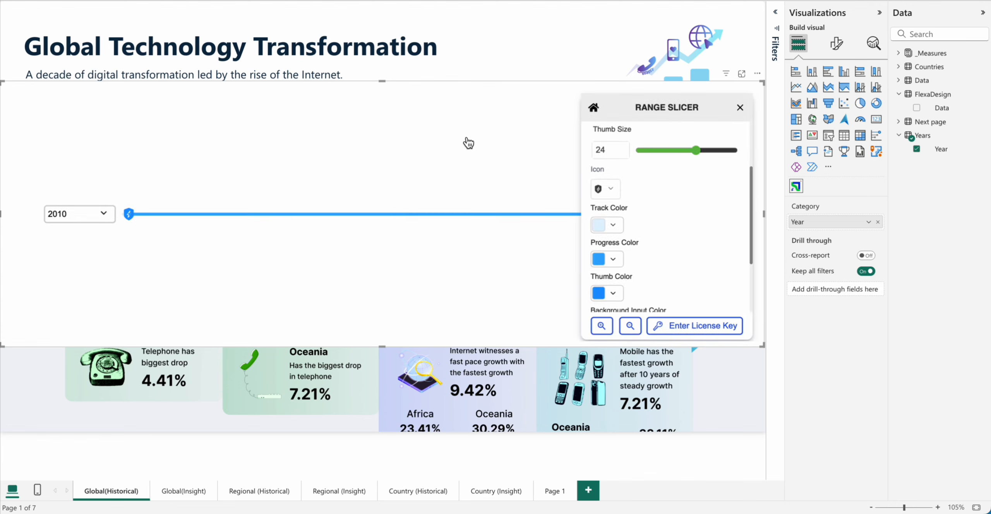
Step: Set the range slicer's background input color to light blue and its border input color to white
scroll(683, 240, "down", 1)
scroll(684, 240, "down", 3)
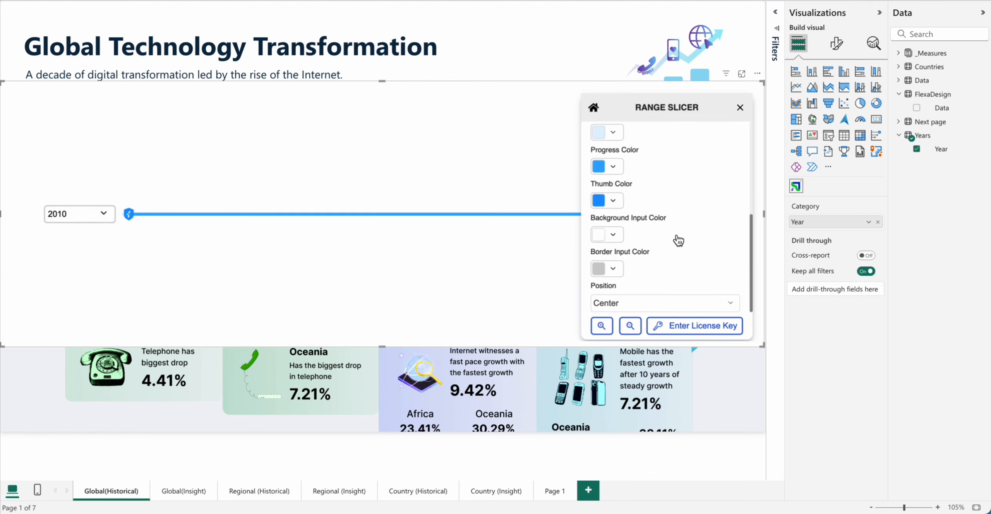
left_click(613, 234)
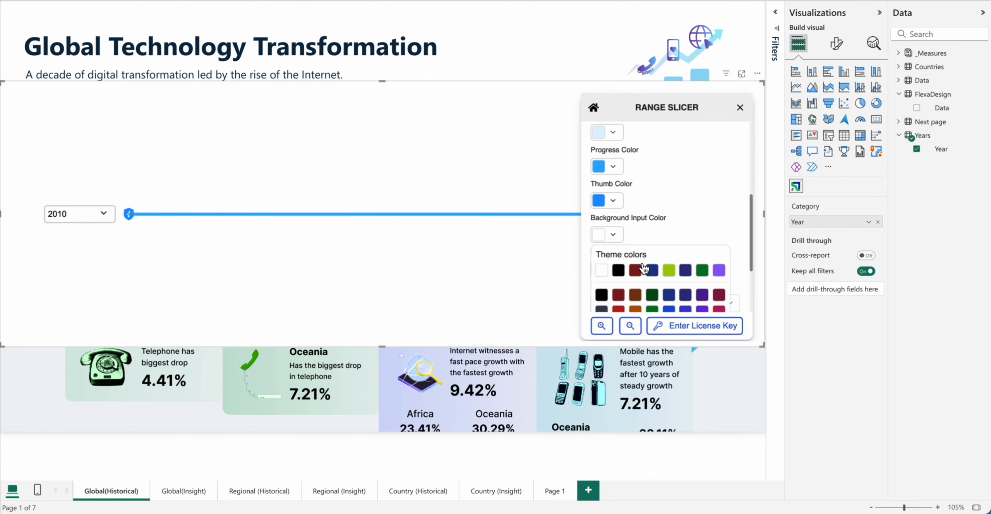
left_click(641, 268)
left_click(613, 268)
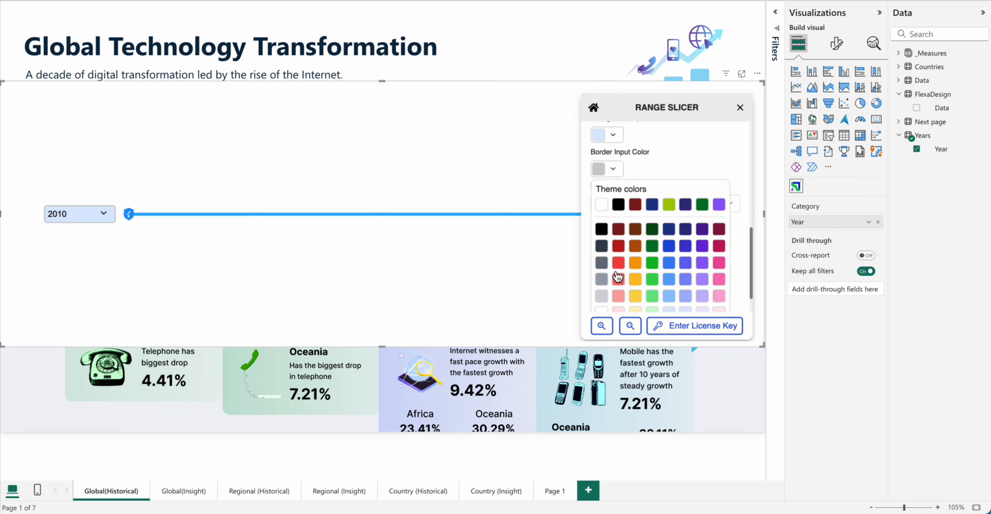
left_click(602, 229)
left_click(613, 268)
left_click(601, 204)
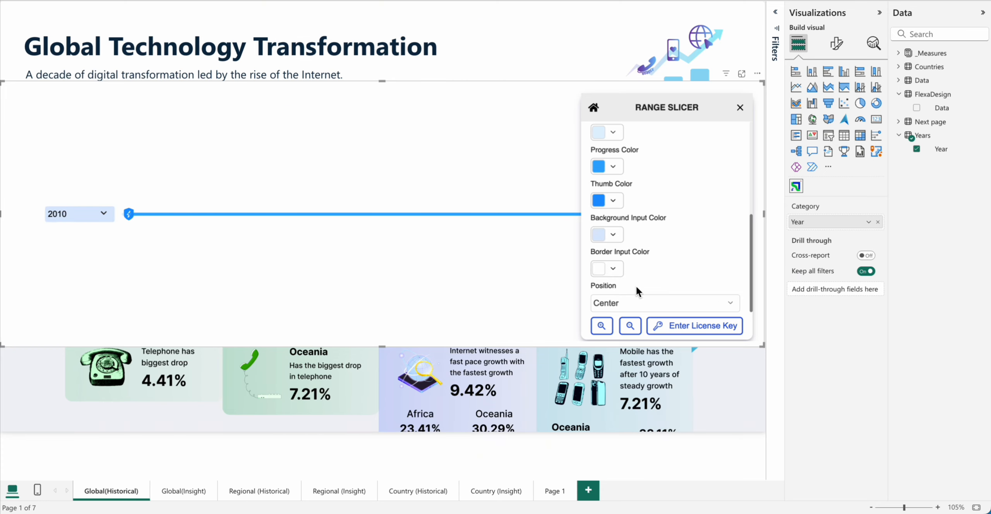
Step: Set the range slicer's input position to Bottom and close its settings
left_click(635, 300)
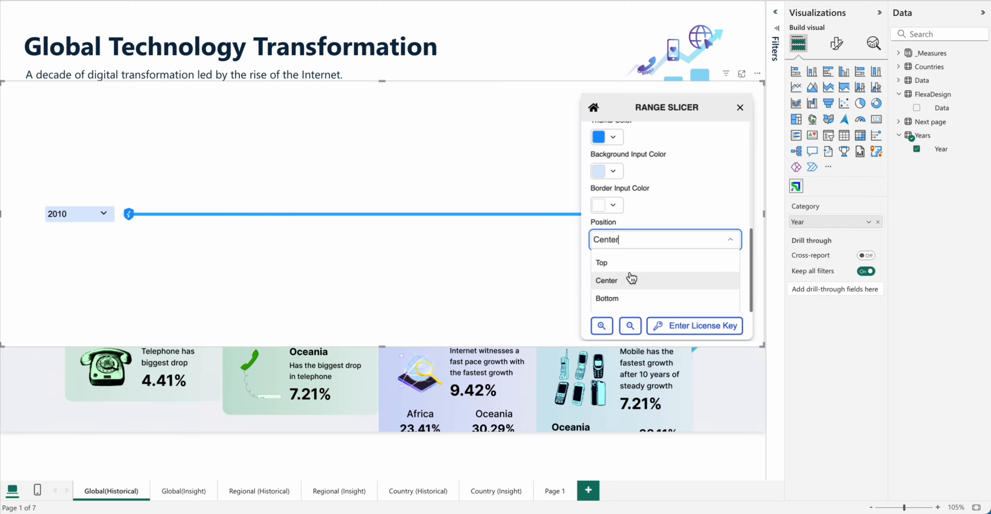
left_click(631, 298)
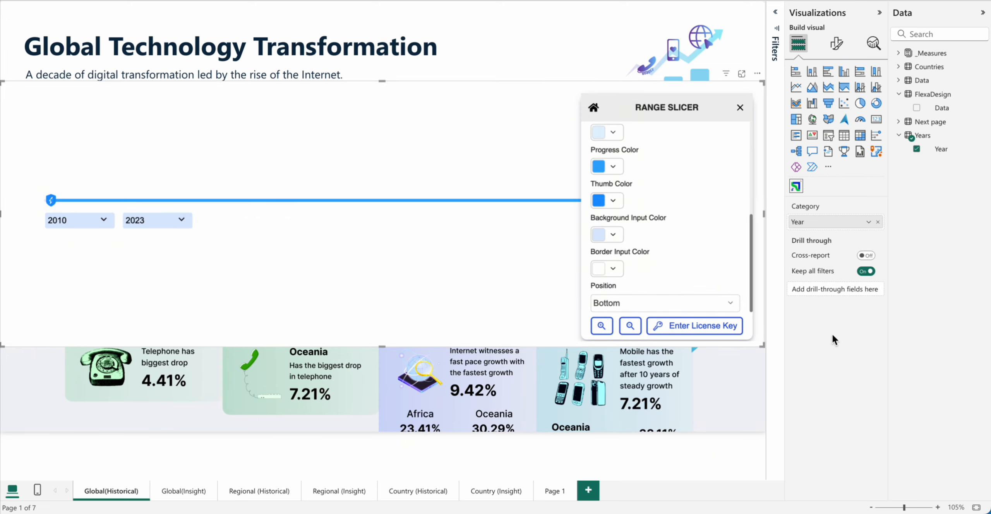
left_click(740, 107)
Step: Shrink the range slicer visual to a narrow strip and place it beneath the Country/Global/Region button group
left_click_drag(411, 262, 420, 265)
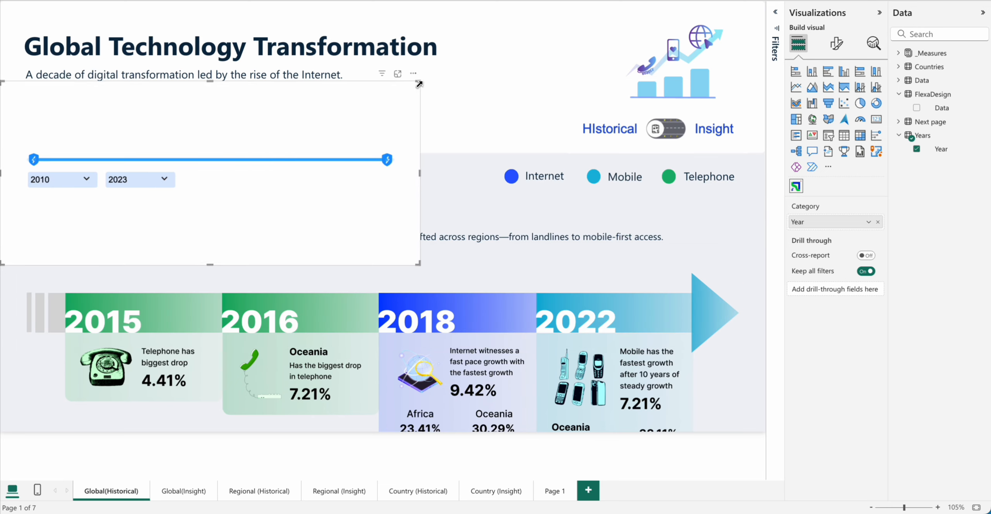
left_click_drag(421, 82, 391, 151)
left_click_drag(204, 234, 205, 225)
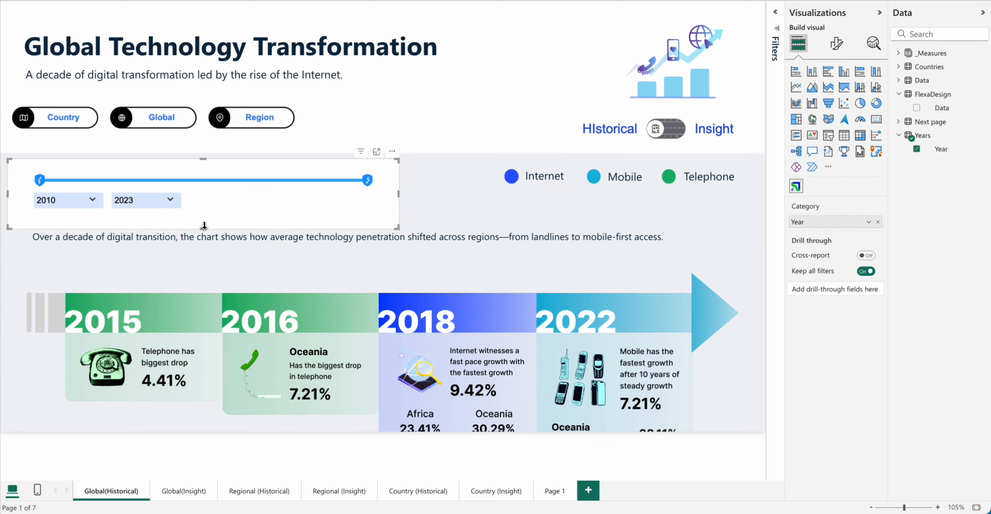
Step: Turn off the range slicer visual's background and nudge the visual slightly up, clear of the Key Events heading
left_click(838, 42)
left_click(809, 169)
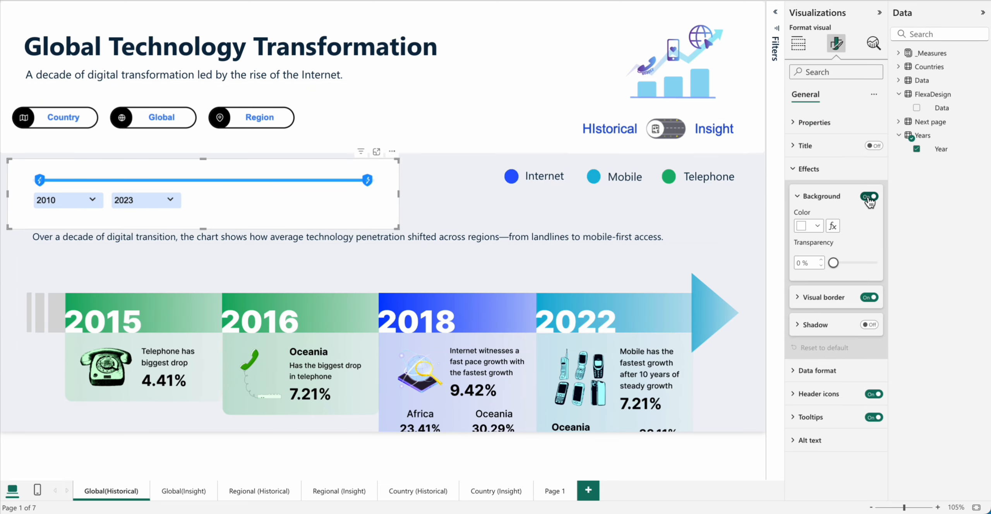
left_click(869, 196)
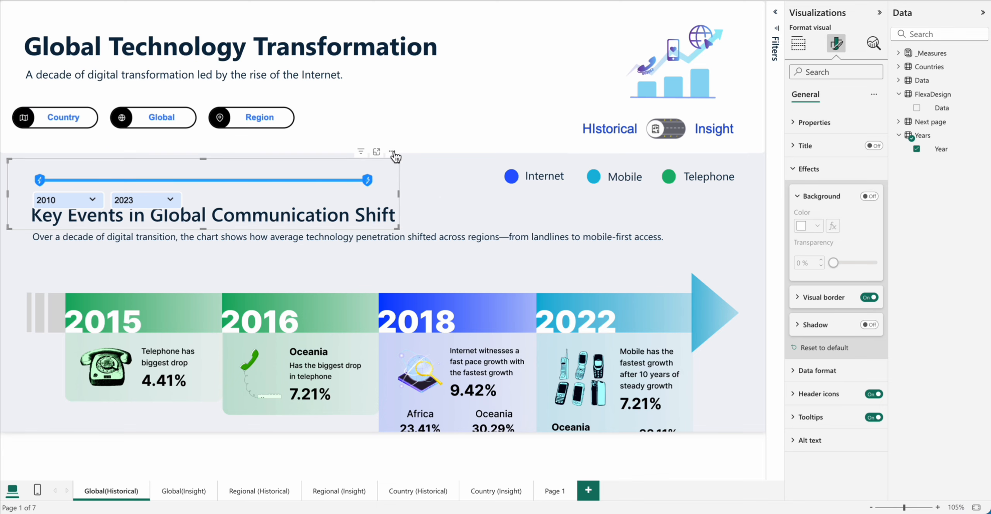
left_click_drag(392, 152, 396, 144)
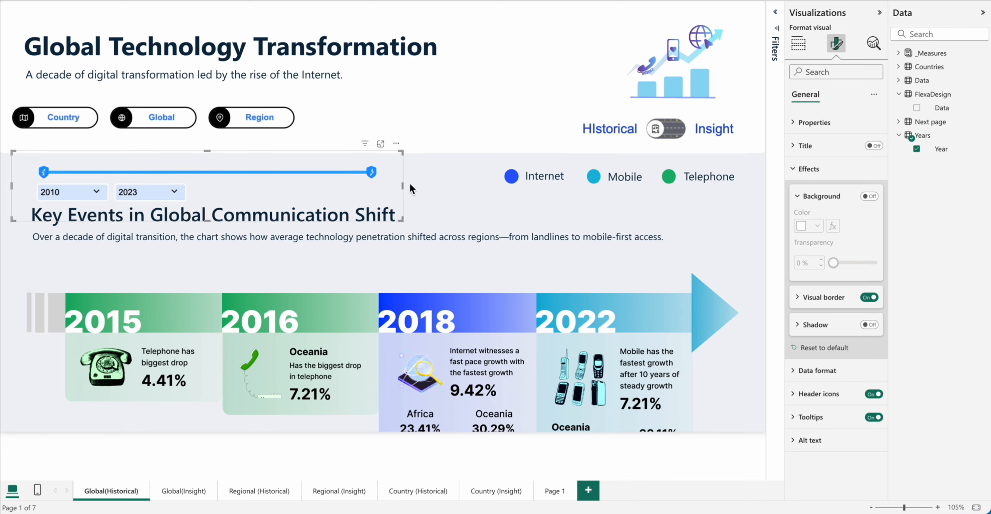
left_click(442, 191)
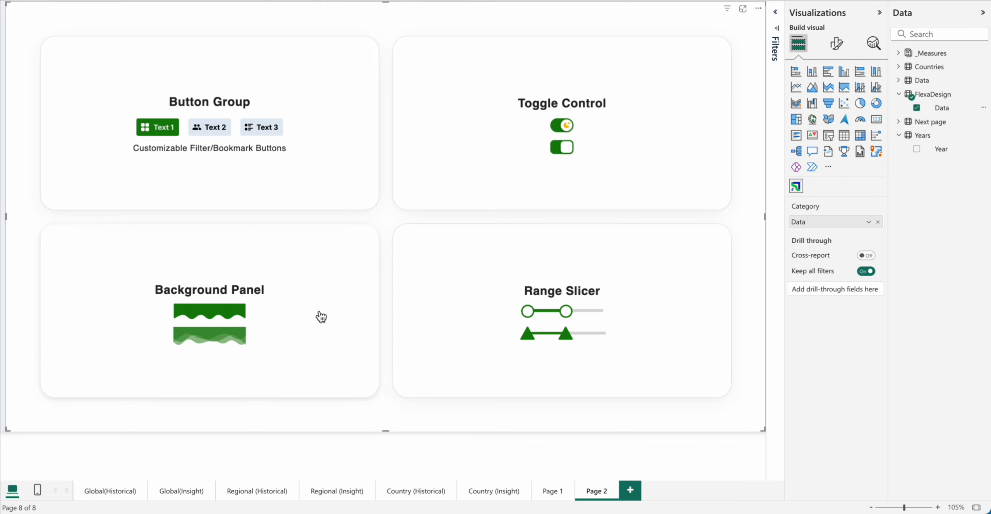
Step: Choose the Background Panel control for the Flexa Design visual on Page 2 and open its settings
left_click(323, 317)
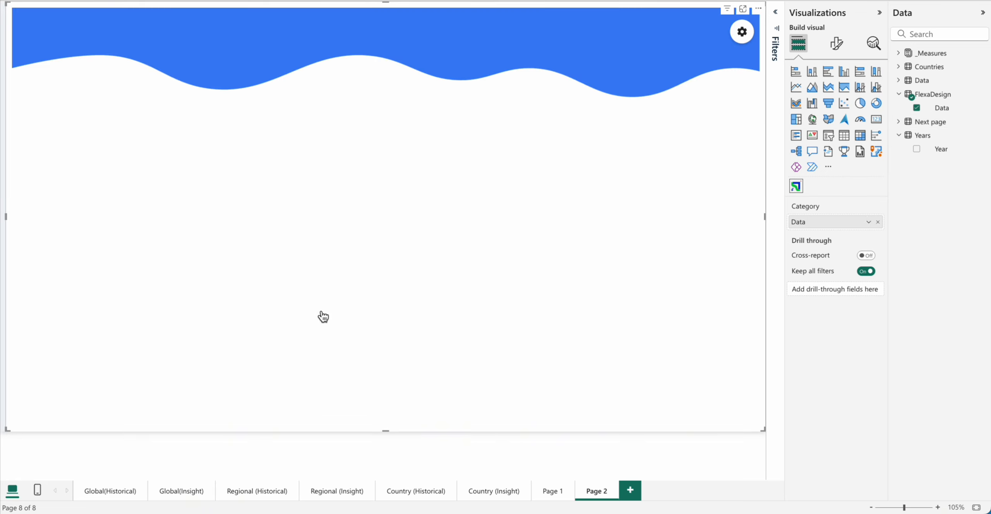
left_click(742, 32)
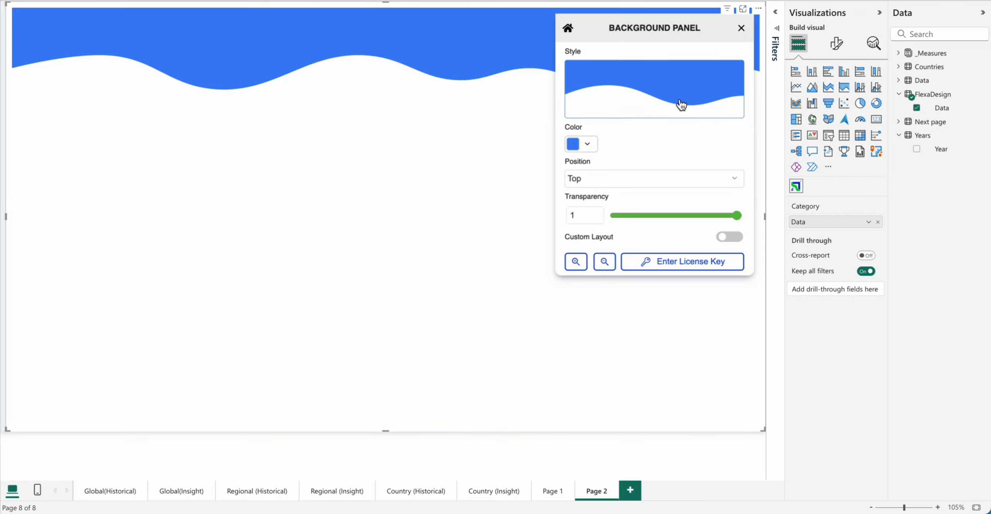
Step: Try the two-tone wave style and the scalloped-edge style on the background panel
left_click(682, 104)
scroll(506, 257, "down", 3)
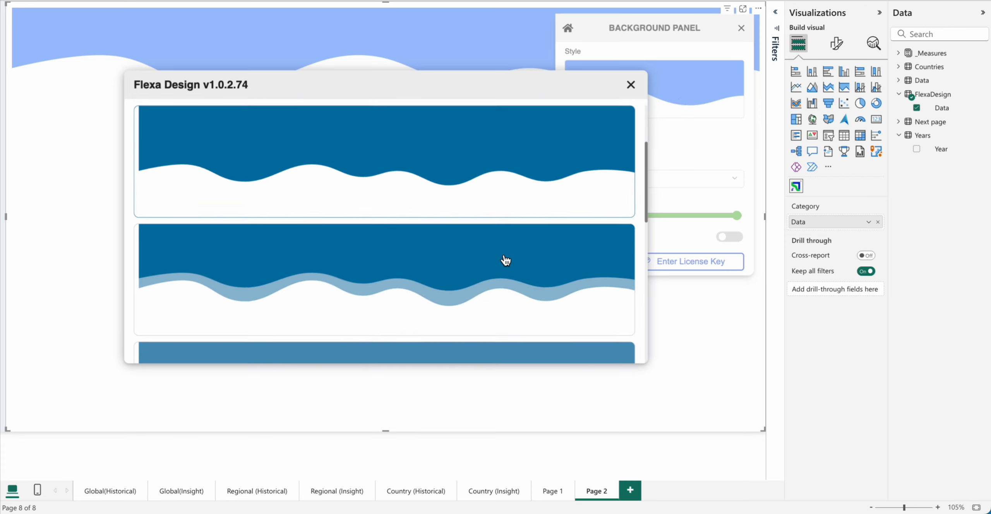
left_click(483, 250)
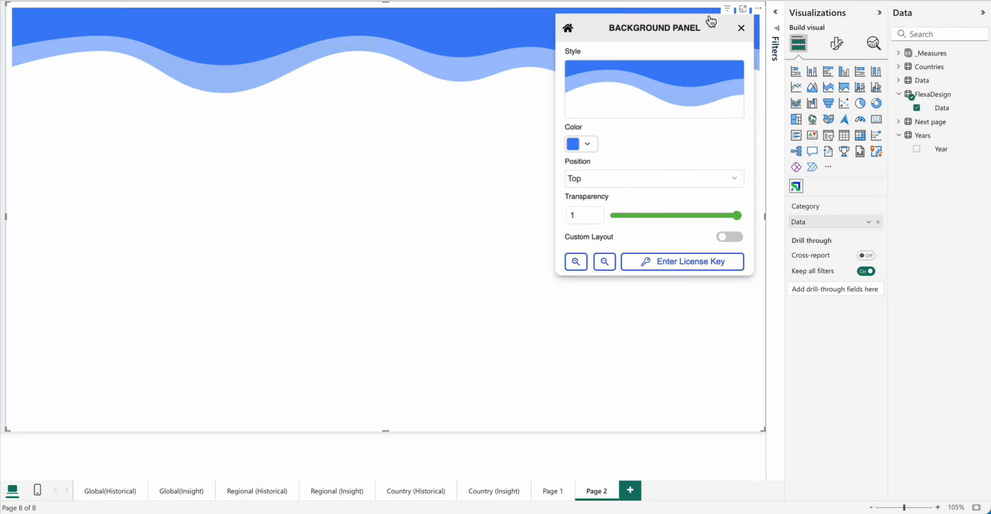
left_click(671, 85)
scroll(529, 270, "down", 8)
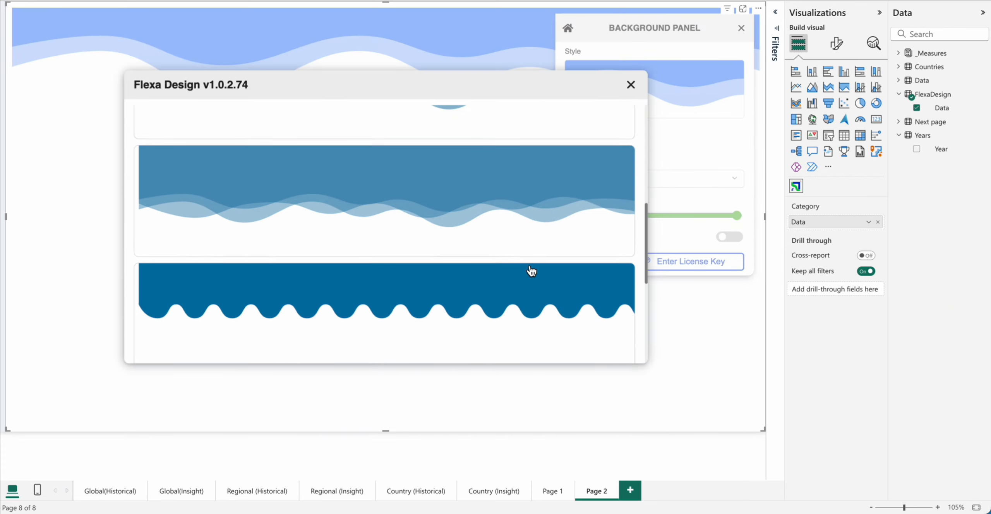
left_click(529, 290)
Step: Apply the stepped style with a centred, lighter lower tab to the background panel
left_click(673, 84)
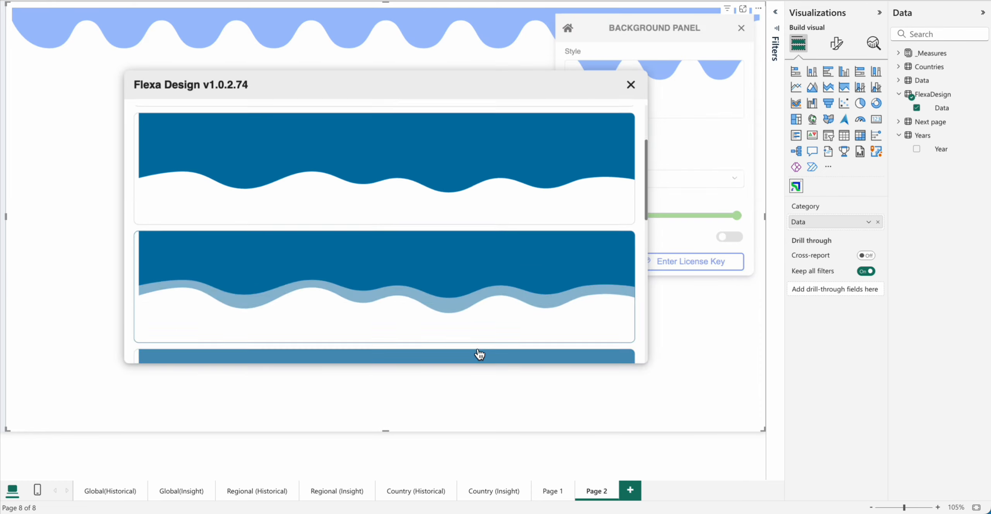
scroll(479, 354, "down", 5)
left_click(440, 289)
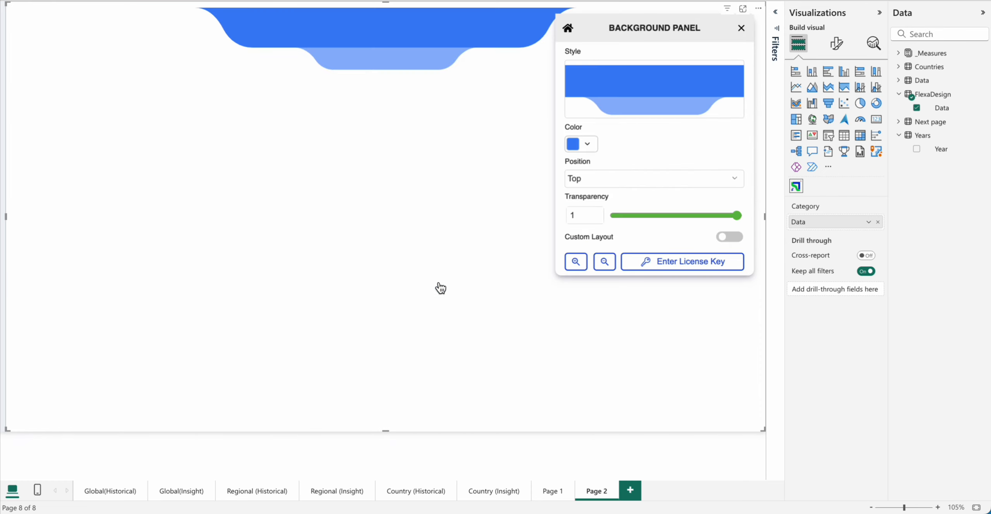
Step: Try red as the background panel's color and settle on the dark green theme color
left_click(589, 146)
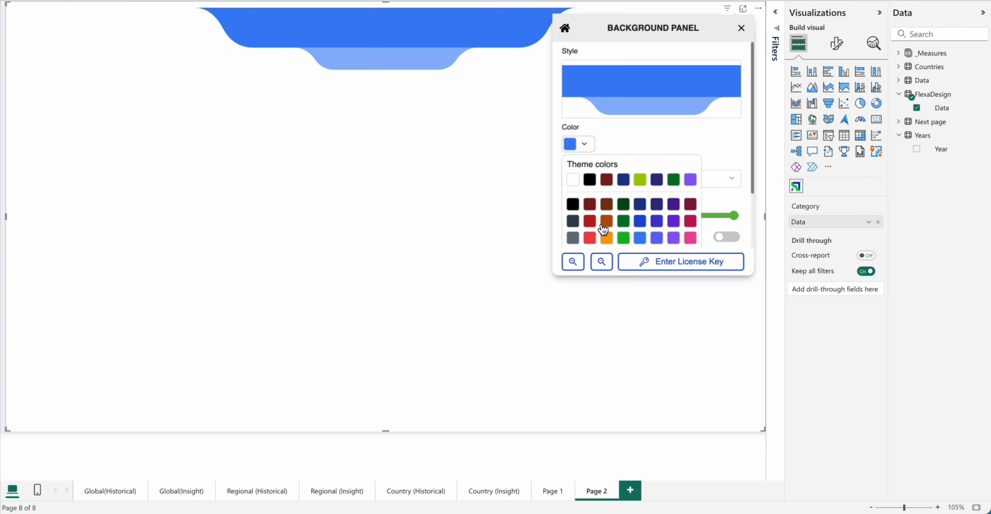
left_click(595, 239)
left_click(589, 145)
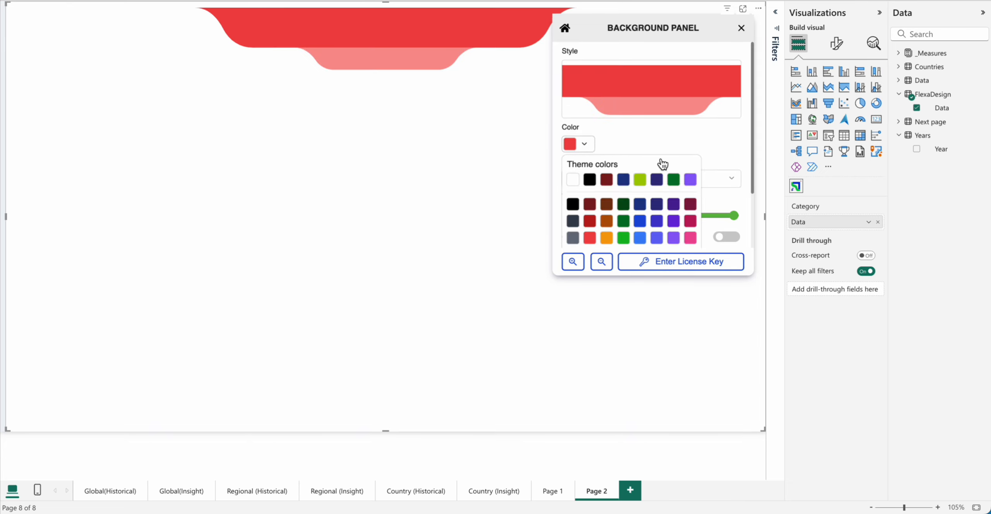
left_click(673, 180)
Step: Enable the background panel's Custom Layout and adjust its zoom, height and transparency
left_click(731, 236)
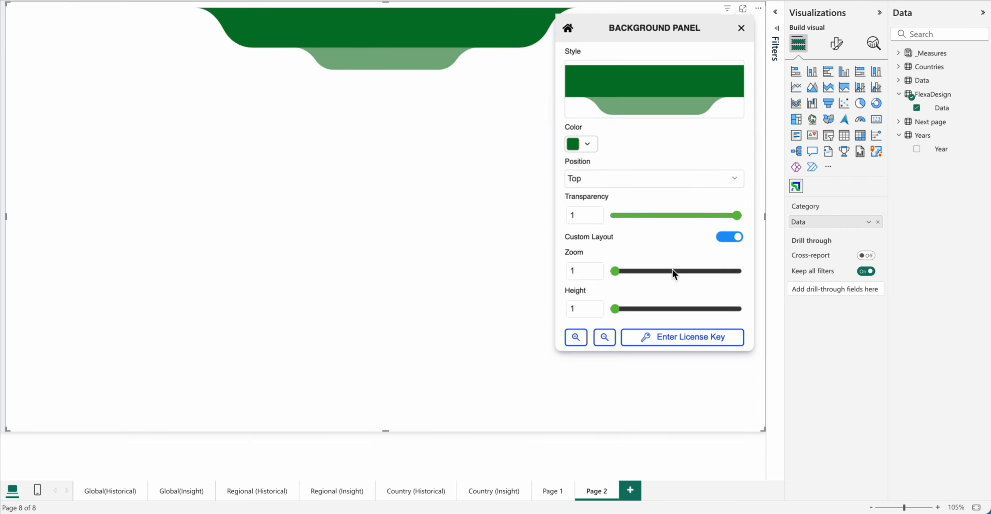
left_click(638, 308)
left_click_drag(638, 309, 621, 308)
left_click_drag(620, 270, 714, 271)
left_click_drag(621, 308, 615, 309)
left_click_drag(715, 215, 753, 224)
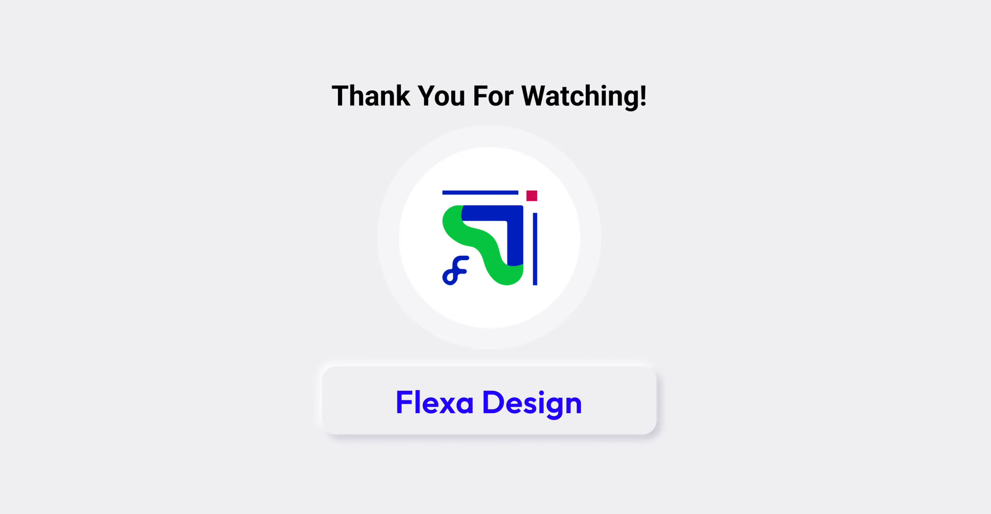